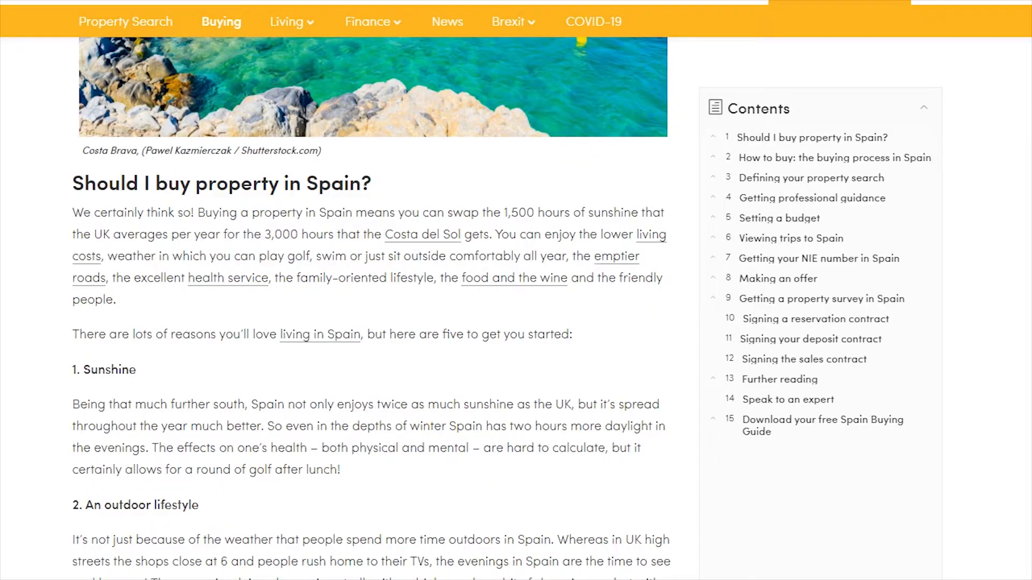
# - Paste the heading 'Should I buy property in Spain?' under the propertyguides URL in the sheet
pyautogui.tripleClick(168, 186)
pyautogui.hotkey('ctrl', 'c')
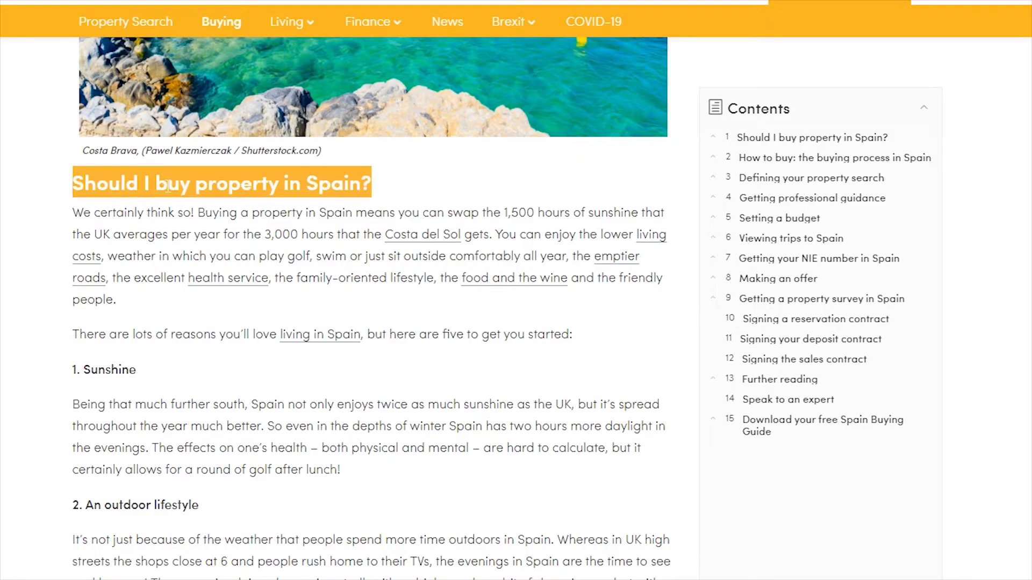
pyautogui.hotkey('ctrl', 'Tab')
pyautogui.click(200, 152)
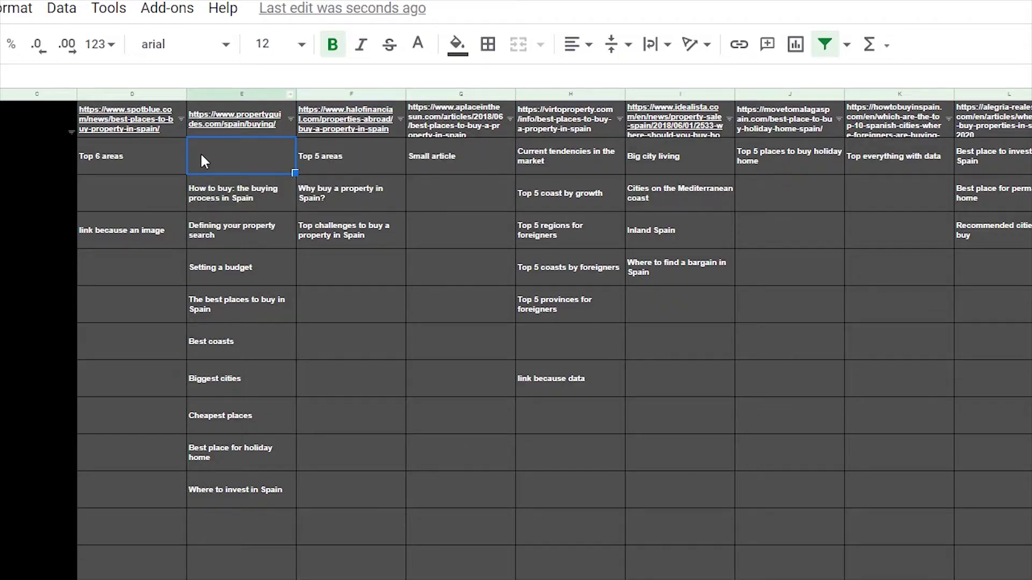
pyautogui.hotkey('ctrl', 'v')
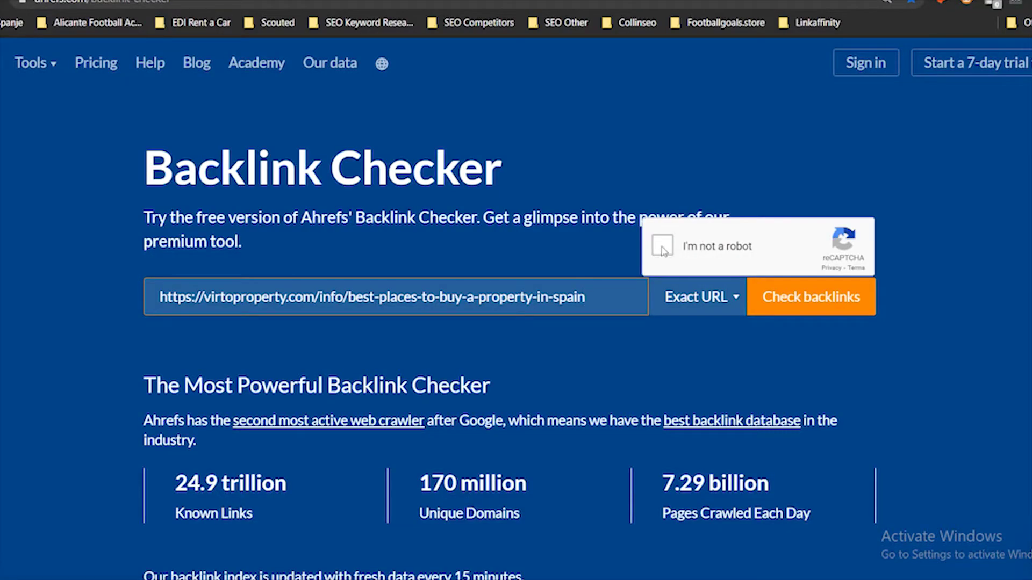
# - Check the virtoproperty page's backlinks, then run a site:quora.com search about start-up taxes
pyautogui.click(780, 294)
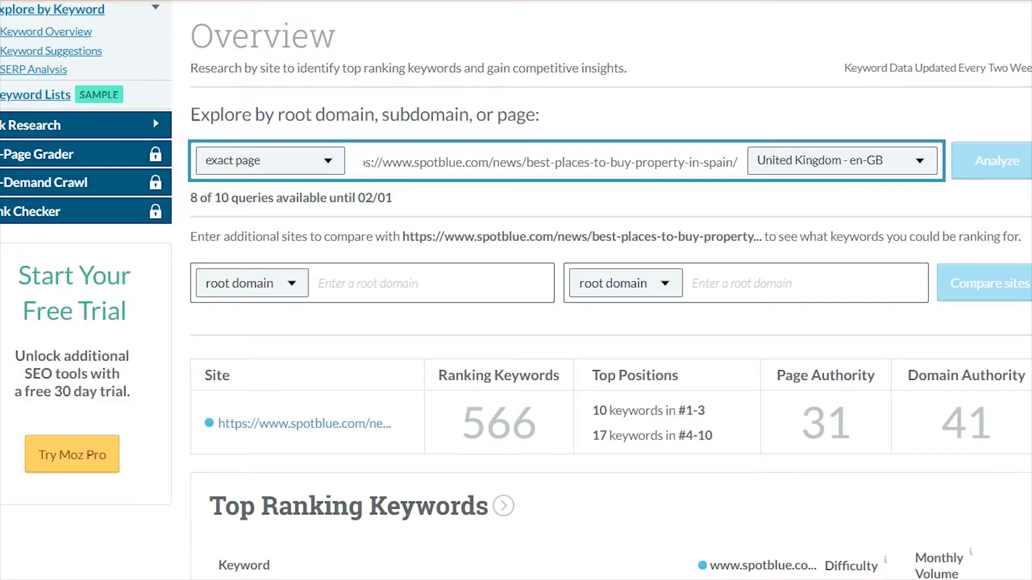
pyautogui.scroll(-5, 516, 290)
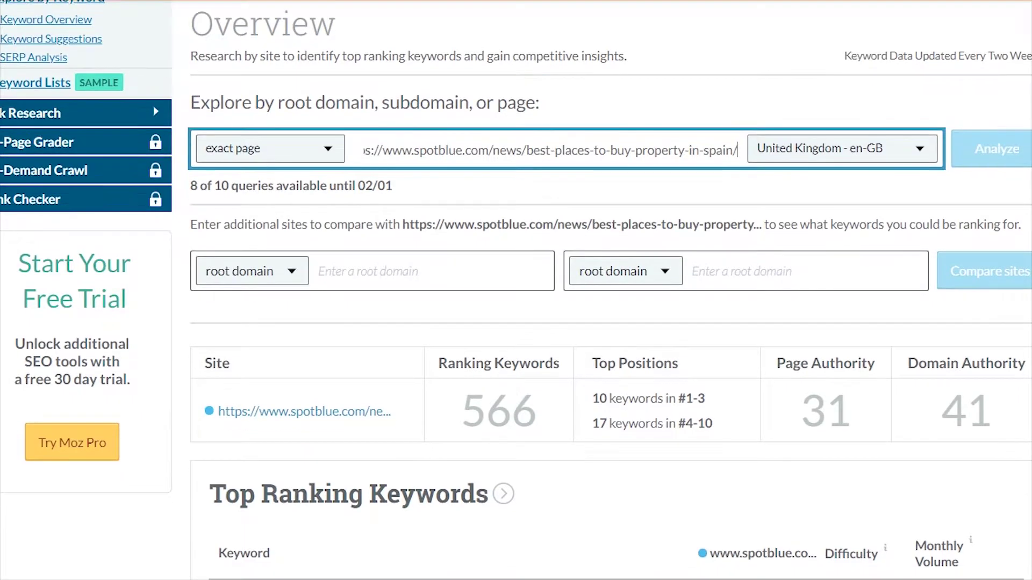
pyautogui.scroll(-1, 516, 290)
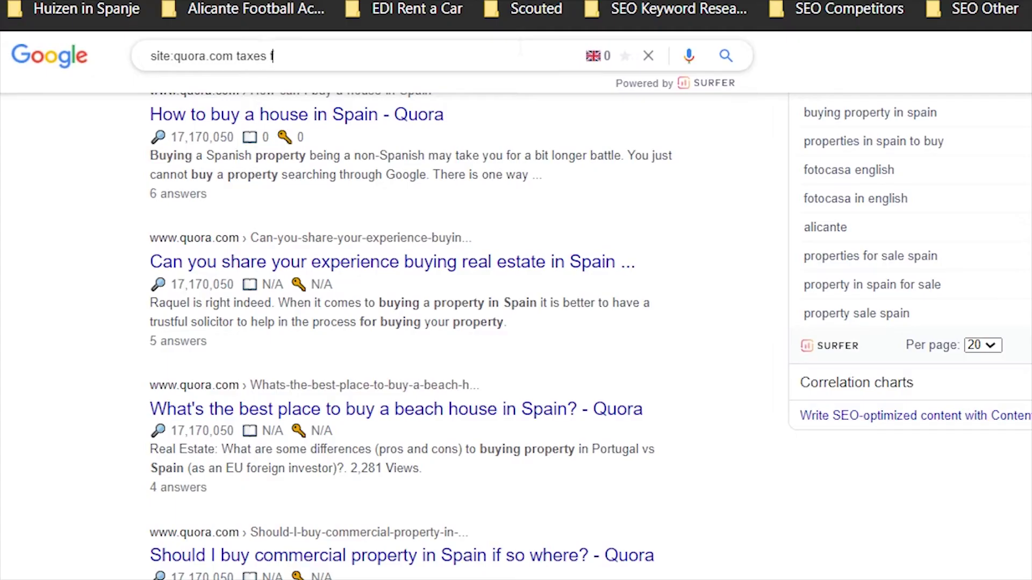
pyautogui.press('Return')
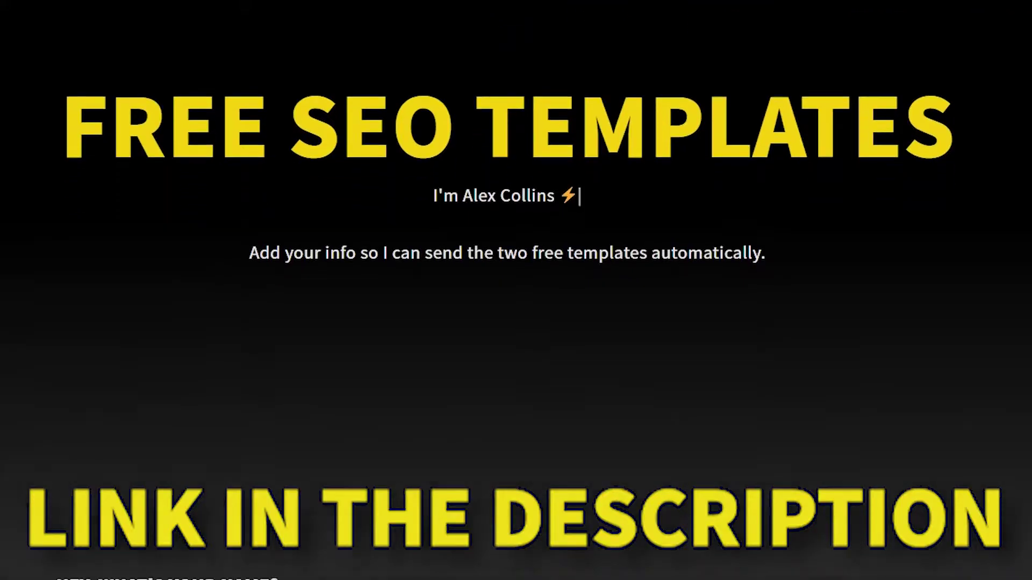
pyautogui.scroll(-10, 516, 290)
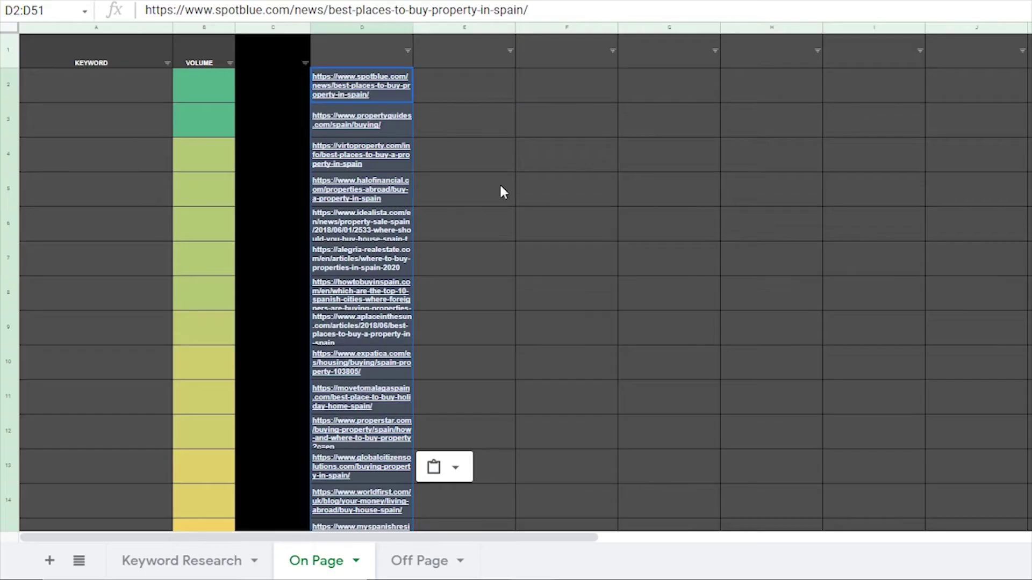
pyautogui.click(502, 186)
pyautogui.scroll(-3, 502, 180)
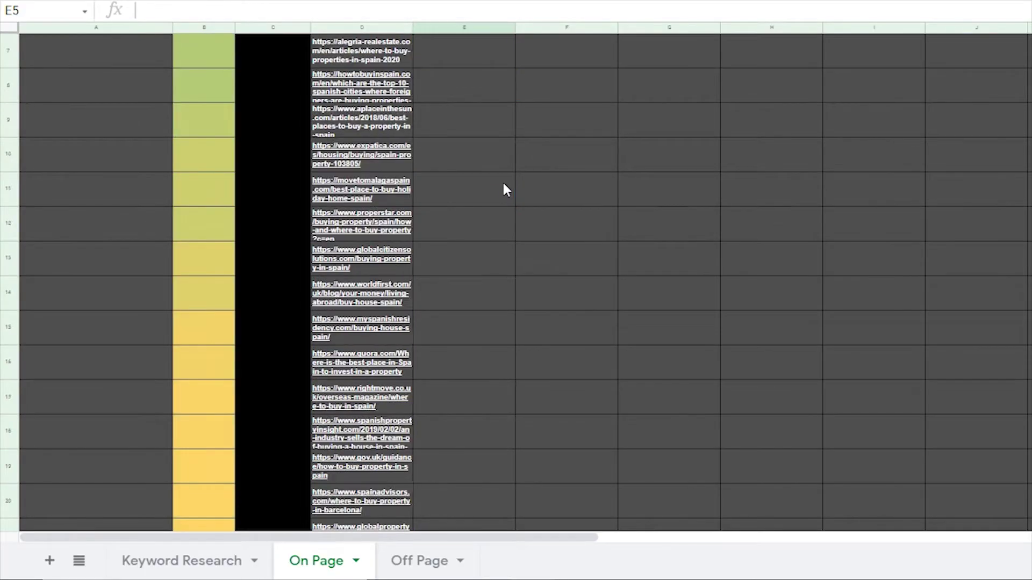
pyautogui.scroll(3, 502, 180)
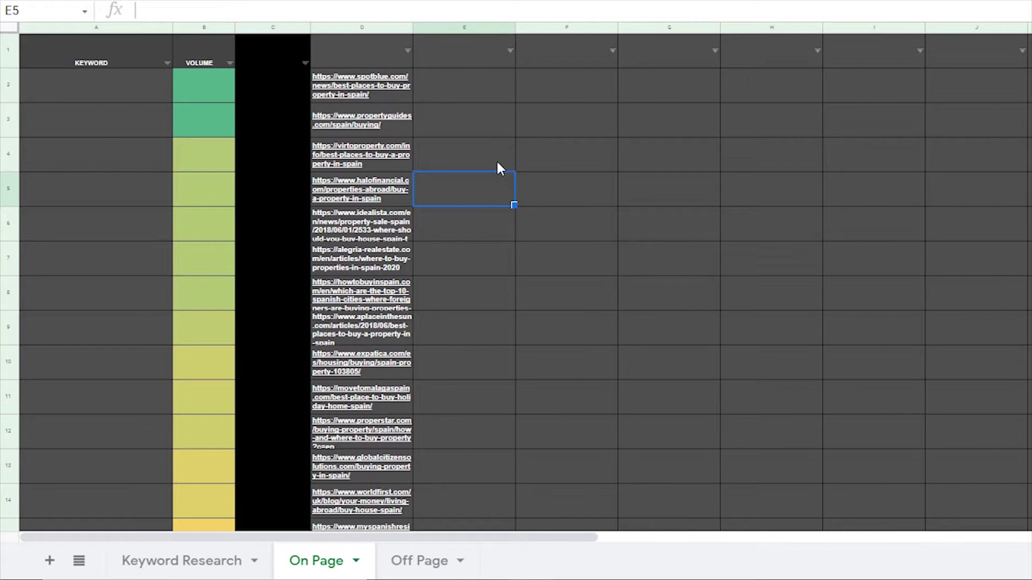
pyautogui.scroll(-2, 502, 244)
pyautogui.moveTo(361, 327); pyautogui.dragTo(383, 399)
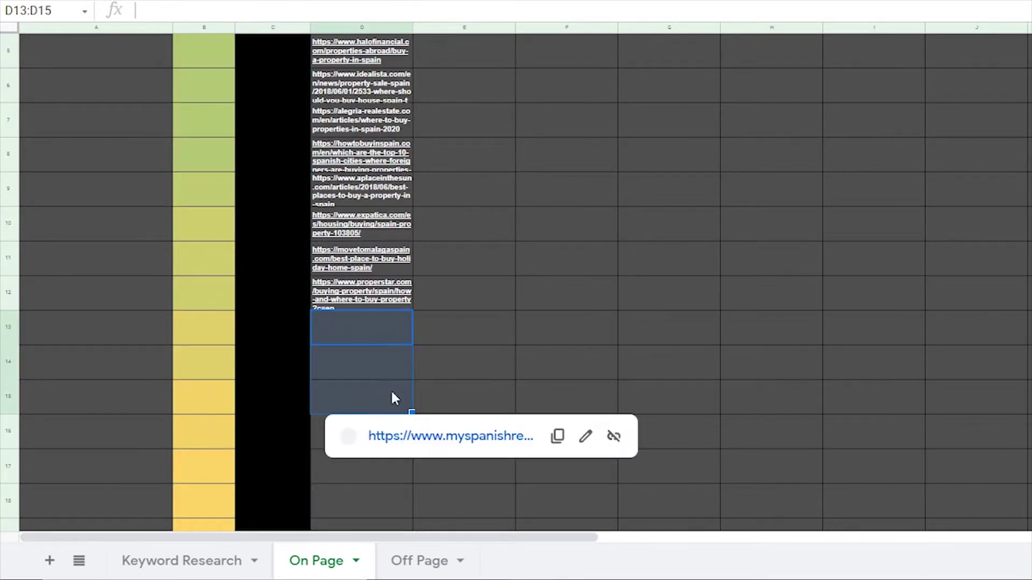
pyautogui.scroll(2, 456, 344)
pyautogui.click(508, 196)
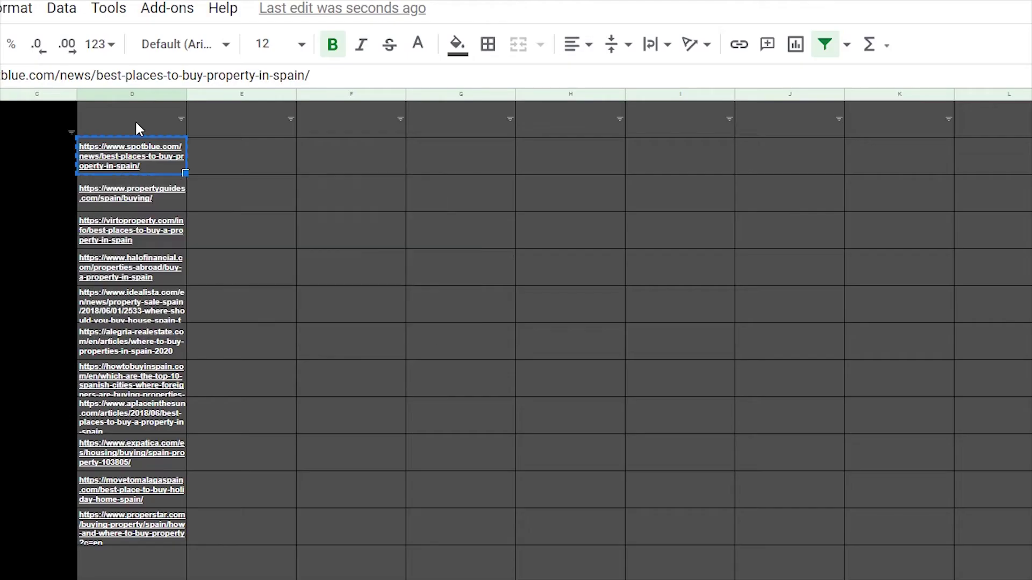
# - Move the spotblue URL into header cell D1 and clear its original cell
pyautogui.click(134, 121)
pyautogui.write('https://www.spotblue.com/news/best-places-to-buy-property-in-spain/')
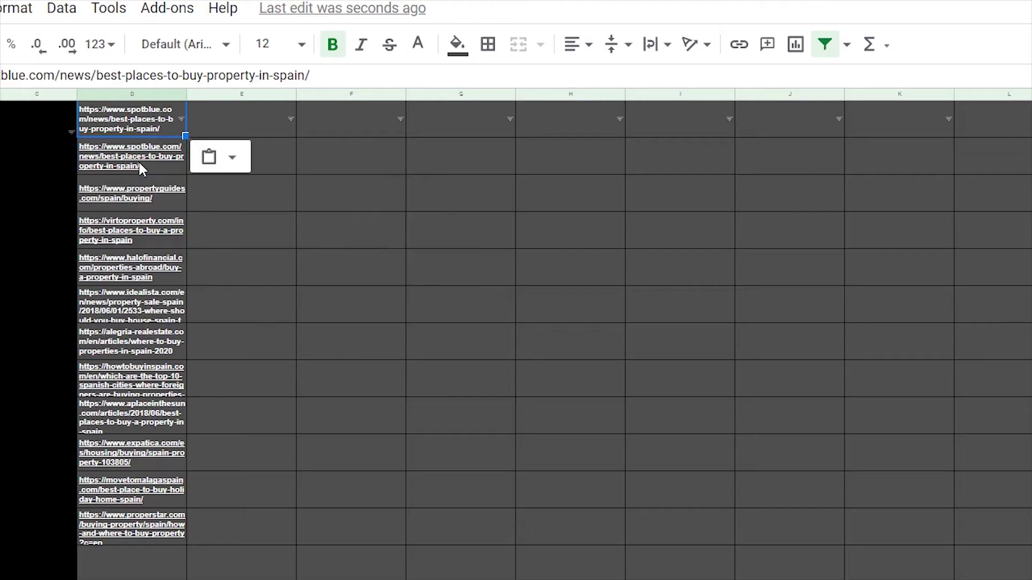
pyautogui.click(140, 168)
pyautogui.press('Delete')
# - Move the propertyguides URL into E1 and delete the leftover copy
pyautogui.click(89, 203)
pyautogui.click(213, 120)
pyautogui.write('https://www.propertyguides.com/spain/buying/')
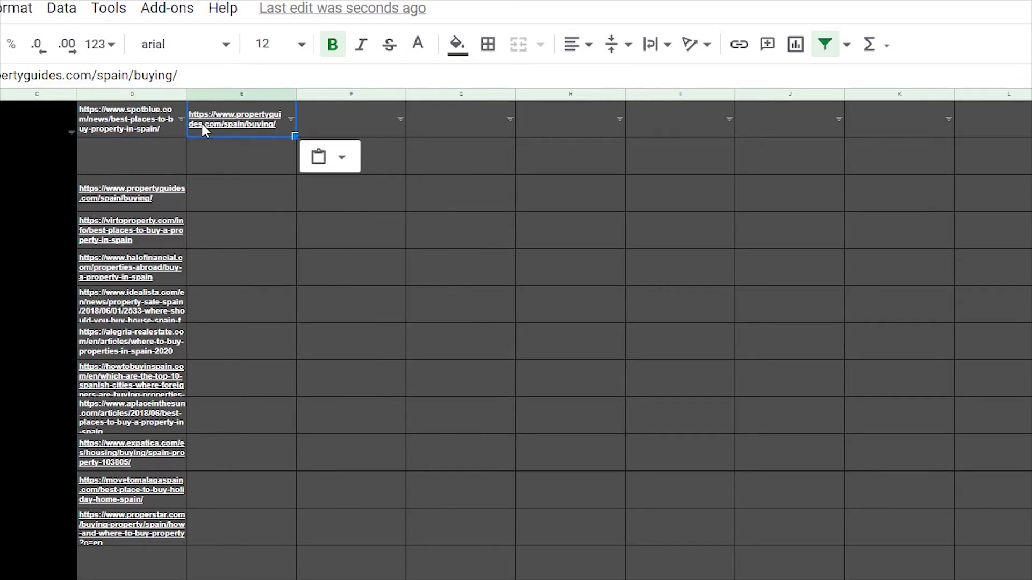
pyautogui.click(150, 191)
pyautogui.press('Delete')
pyautogui.click(90, 242)
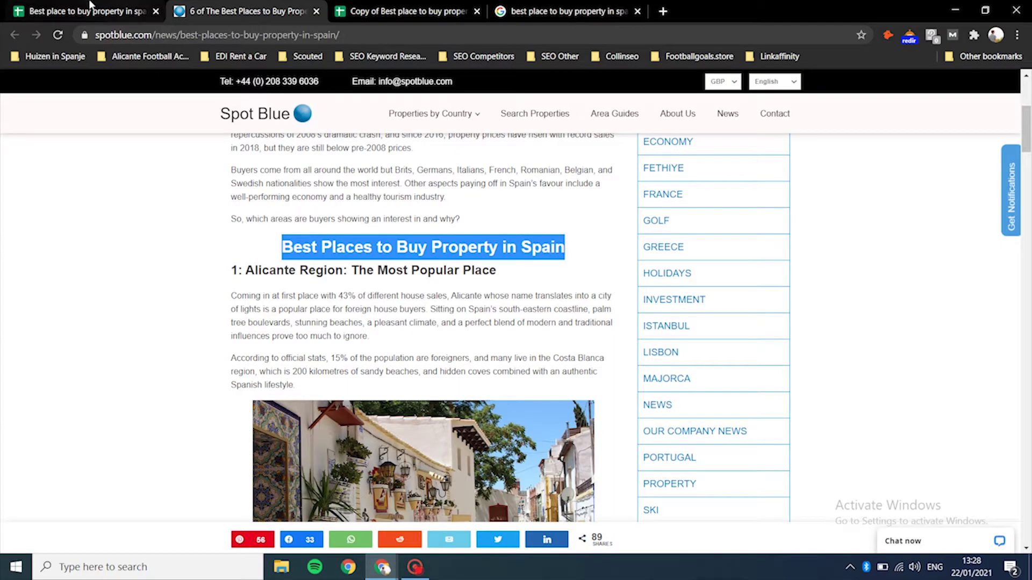
# - Paste the copied spotblue heading into the cell under the spotblue URL
pyautogui.click(90, 6)
pyautogui.click(123, 203)
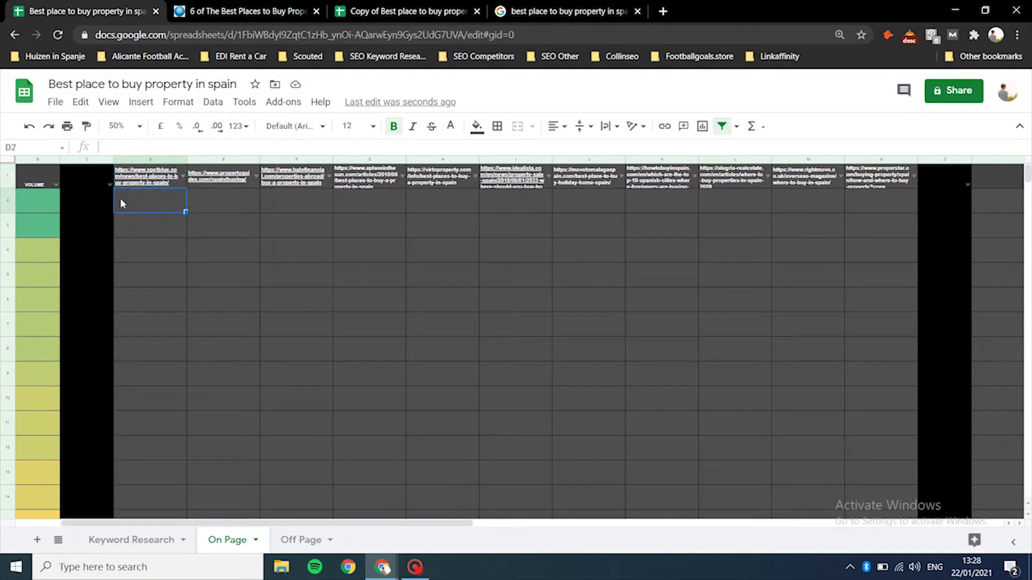
pyautogui.write('Best Places to Buy Property in Spain')
# - Return to the spotblue article, then load the propertyguides buying guide from its pasted address
pyautogui.click(244, 11)
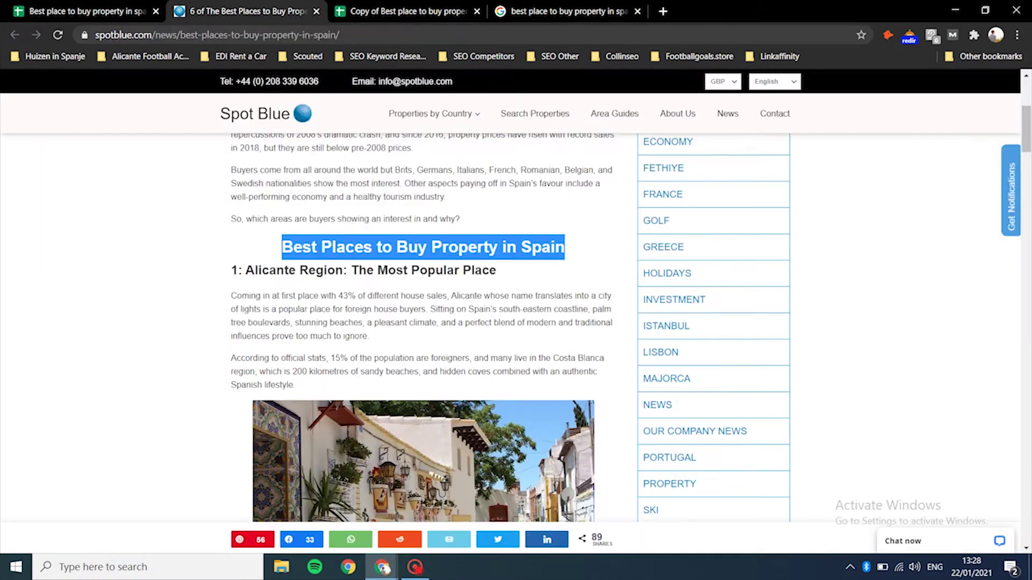
pyautogui.scroll(1, 347, 261)
pyautogui.scroll(-10, 346, 260)
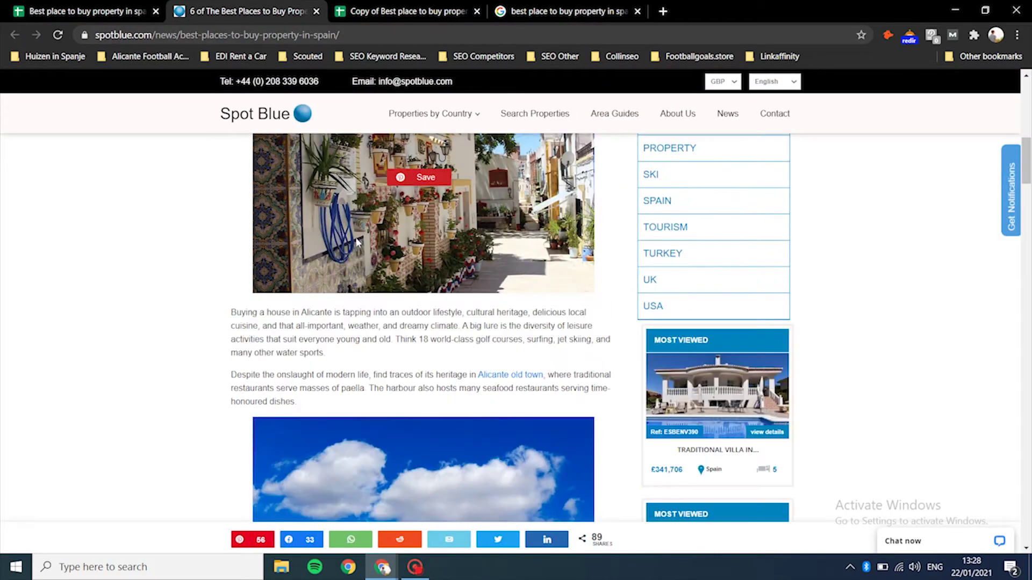
pyautogui.scroll(-7, 356, 246)
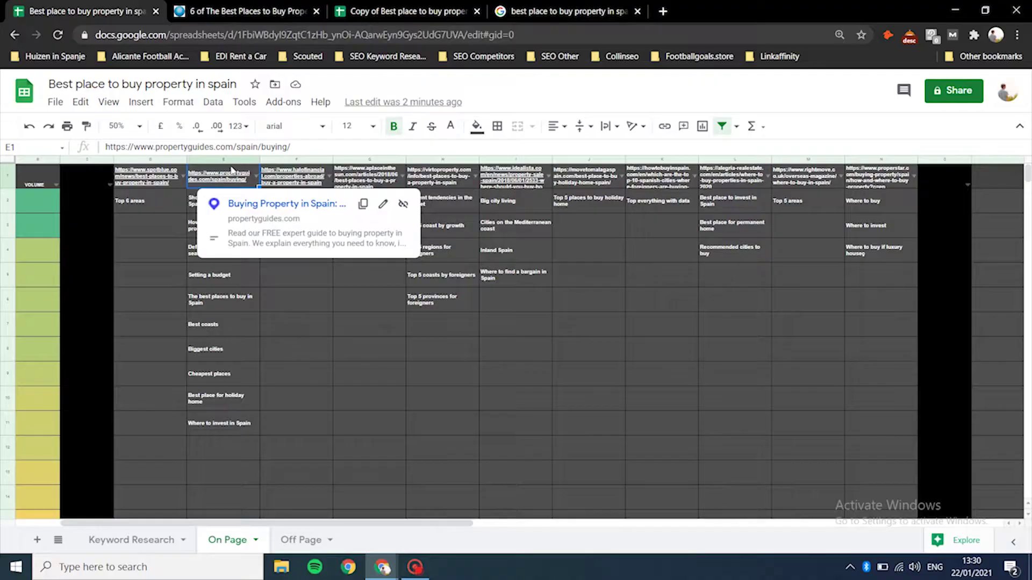
pyautogui.click(540, 33)
pyautogui.write('https://www.propertyguides.com/spain/buying/')
pyautogui.press('Return')
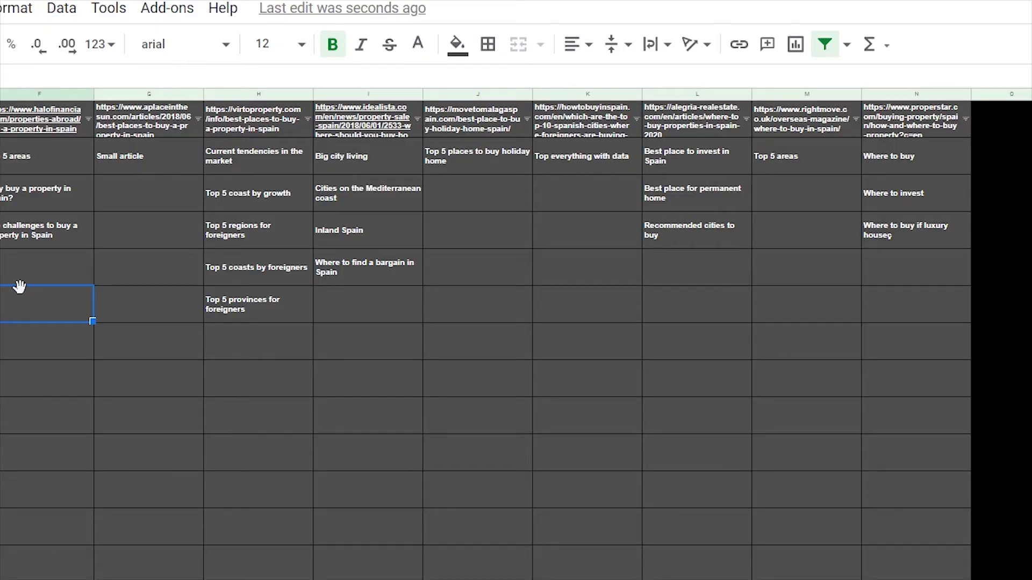
# - Enter 'rank best by types' in P2 under the PAGE CONTENT column
pyautogui.hscroll(5, 19, 287)
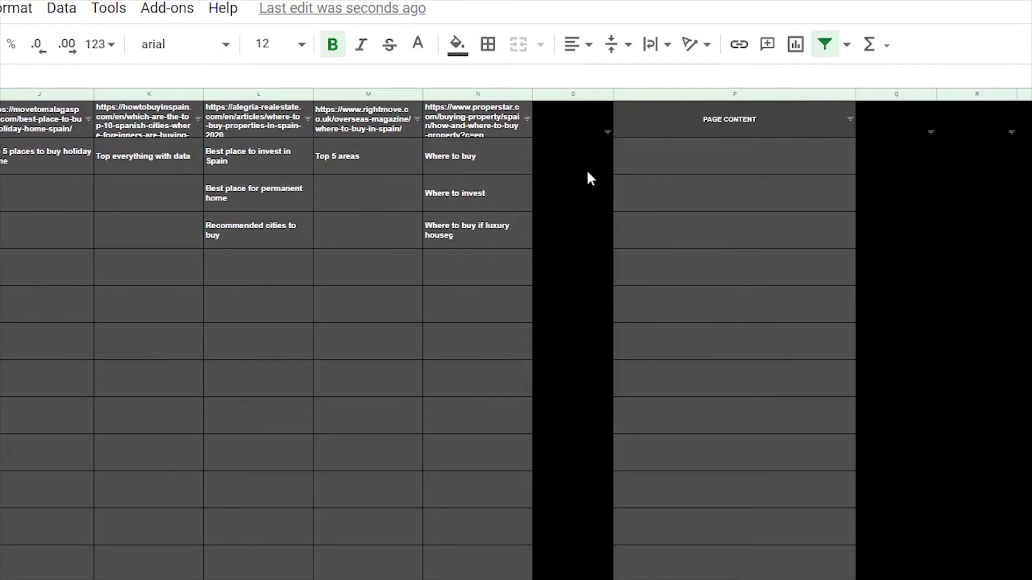
pyautogui.click(648, 160)
pyautogui.write('rank best b')
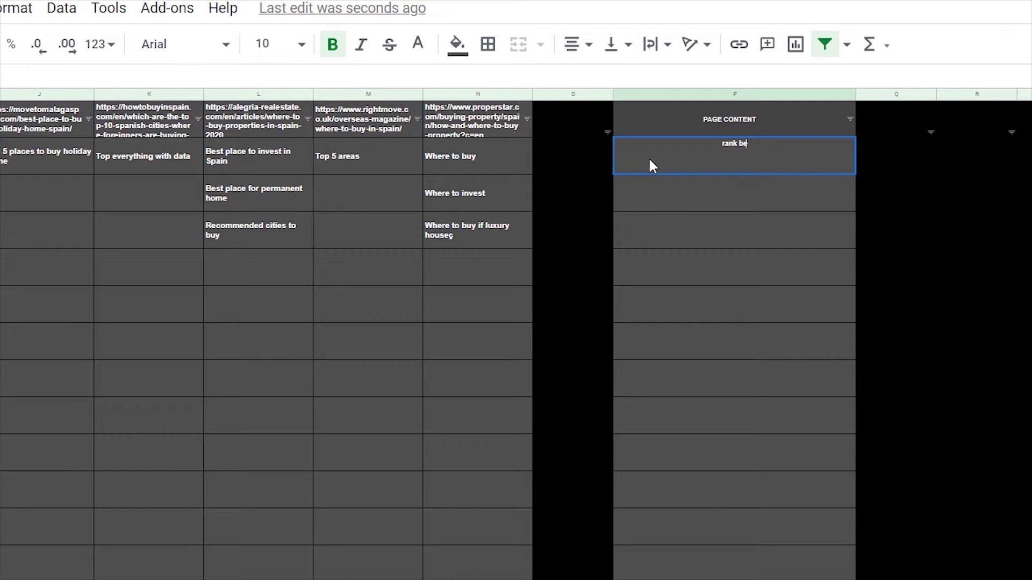
pyautogui.write('y types')
pyautogui.press('Return')
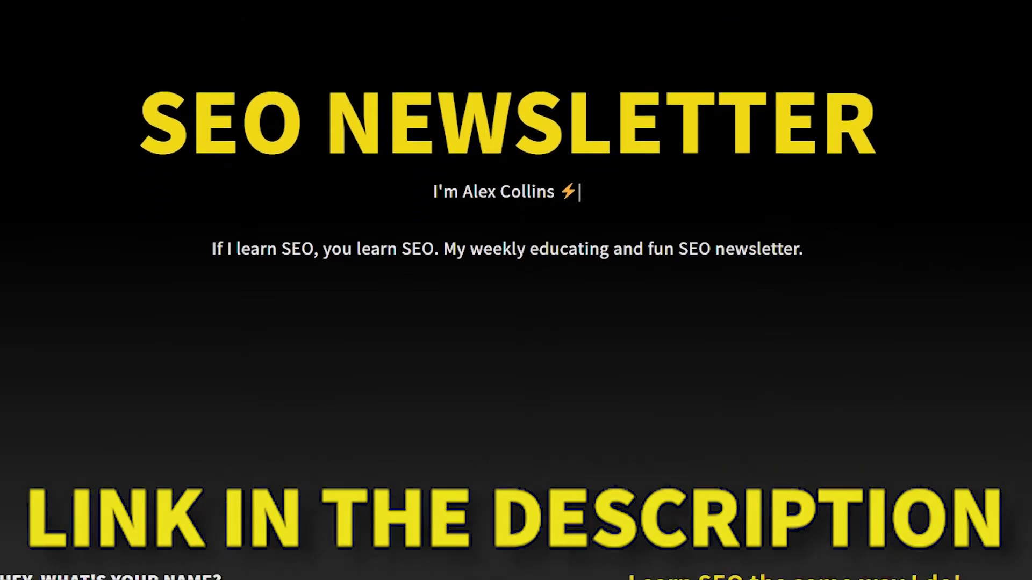
pyautogui.scroll(-7, 516, 290)
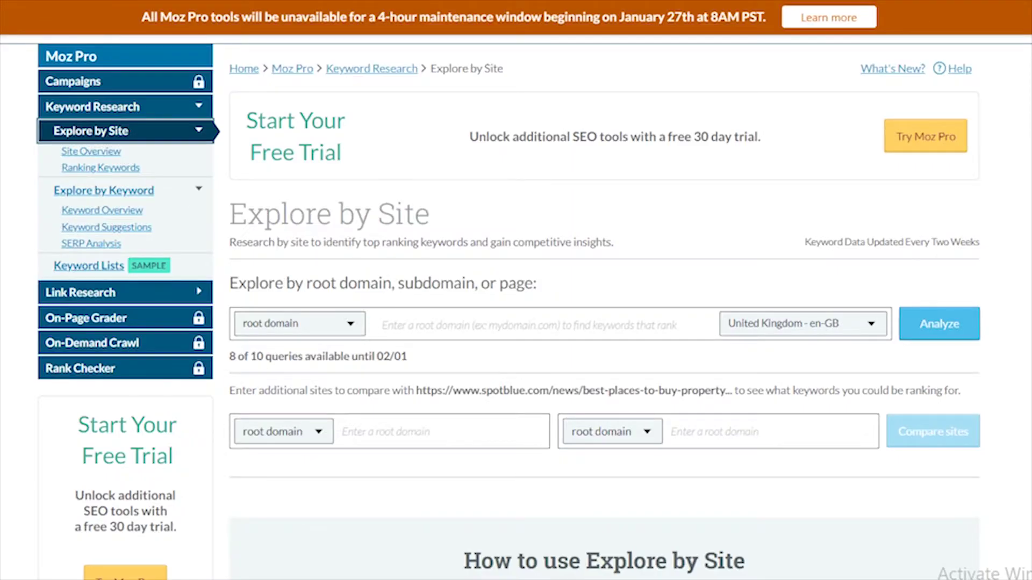
# - Copy the spotblue URL from the sheet into Moz's Explore by Site field
pyautogui.scroll(-3, 441, 211)
pyautogui.scroll(2, 441, 210)
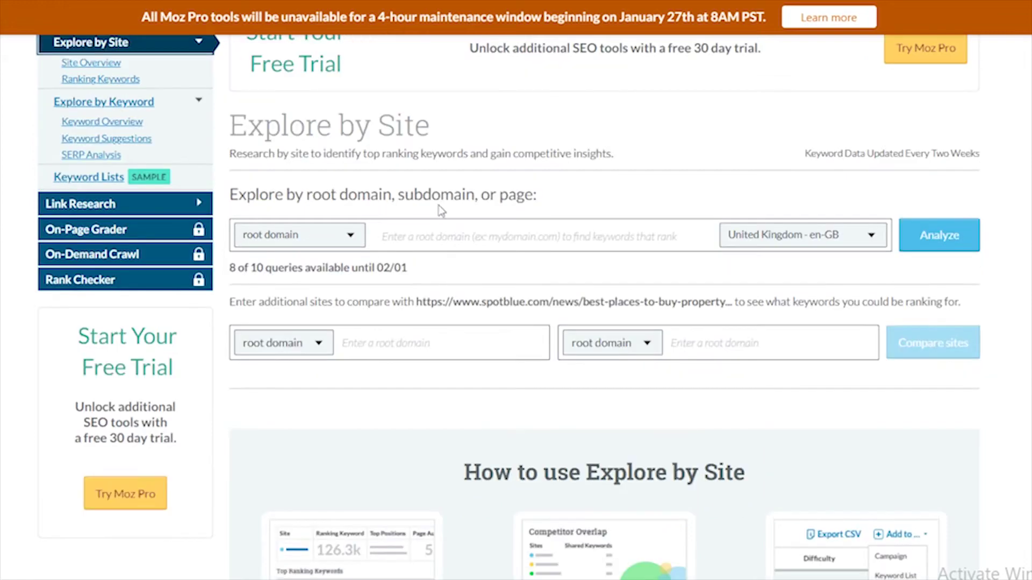
pyautogui.click(483, 237)
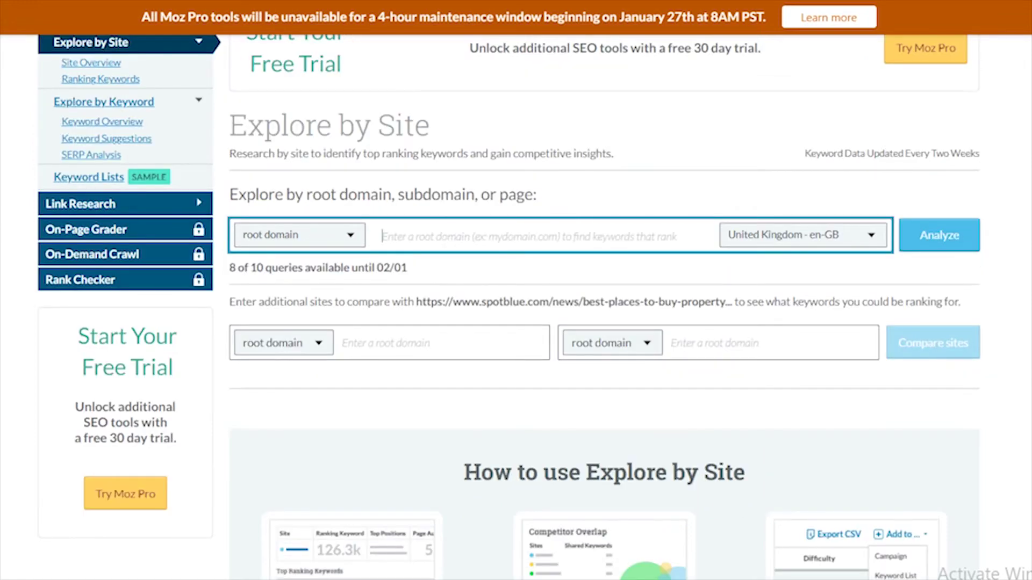
pyautogui.hotkey('alt', 'Tab')
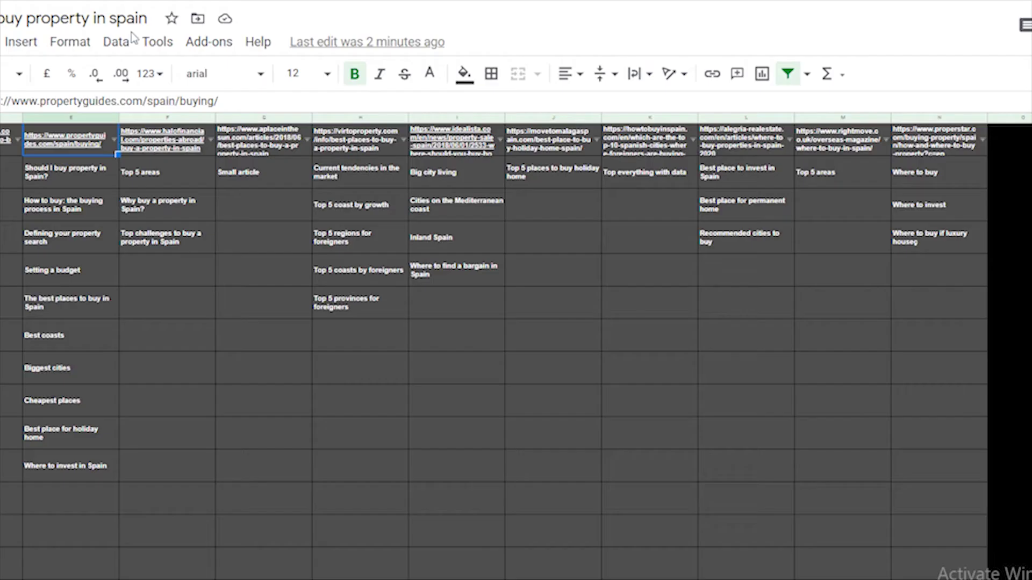
pyautogui.click(10, 139)
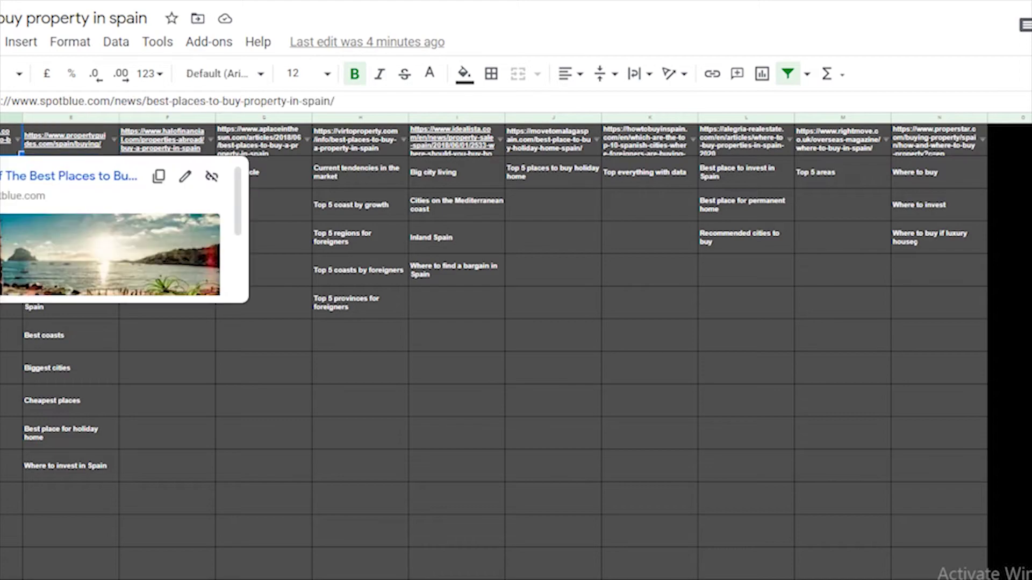
pyautogui.hotkey('ctrl', 'c')
pyautogui.hotkey('alt', 'Tab')
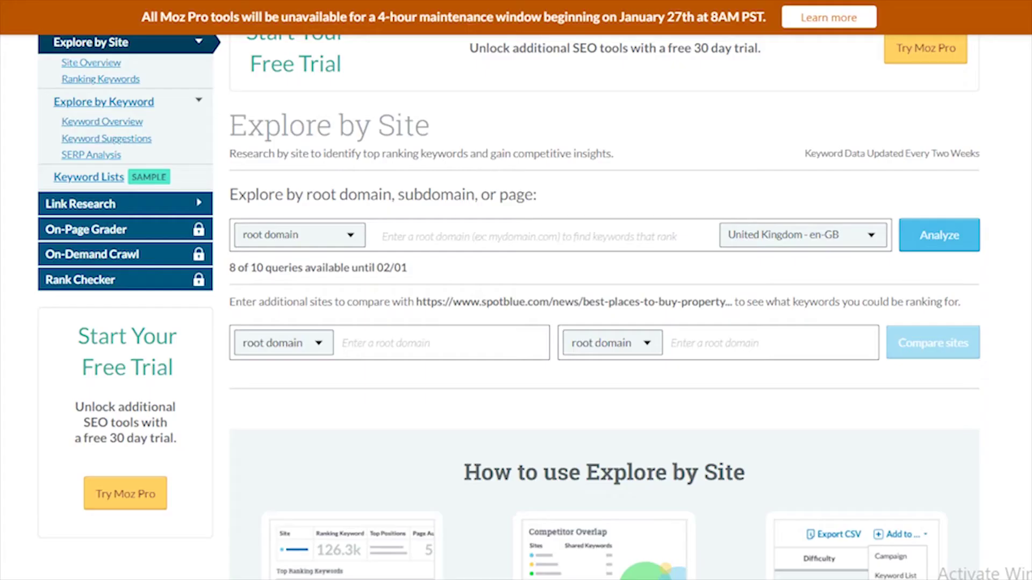
pyautogui.hotkey('ctrl', 'v')
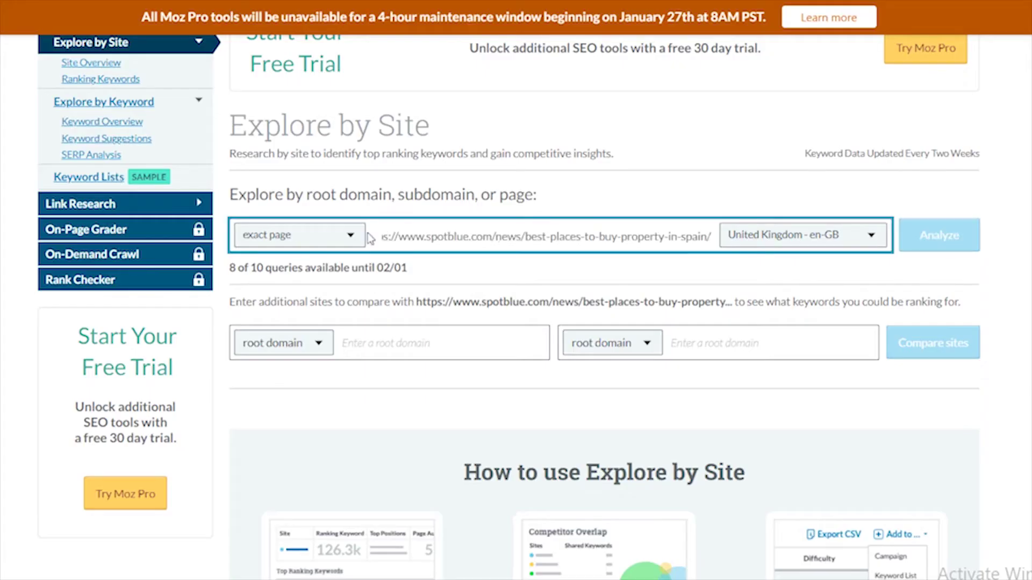
# - Set the match type to exact page and the market to United Kingdom
pyautogui.click(341, 246)
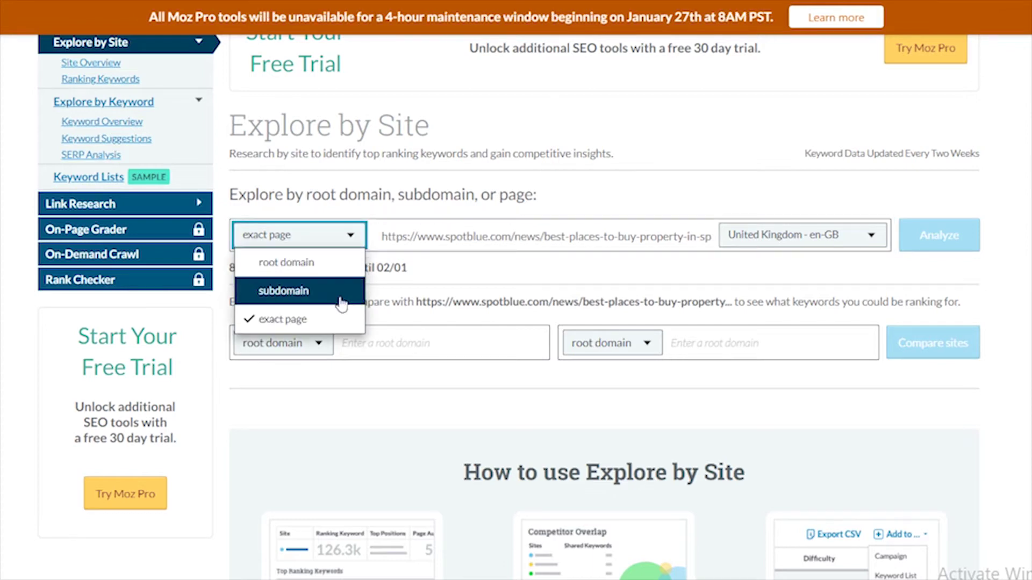
pyautogui.click(345, 317)
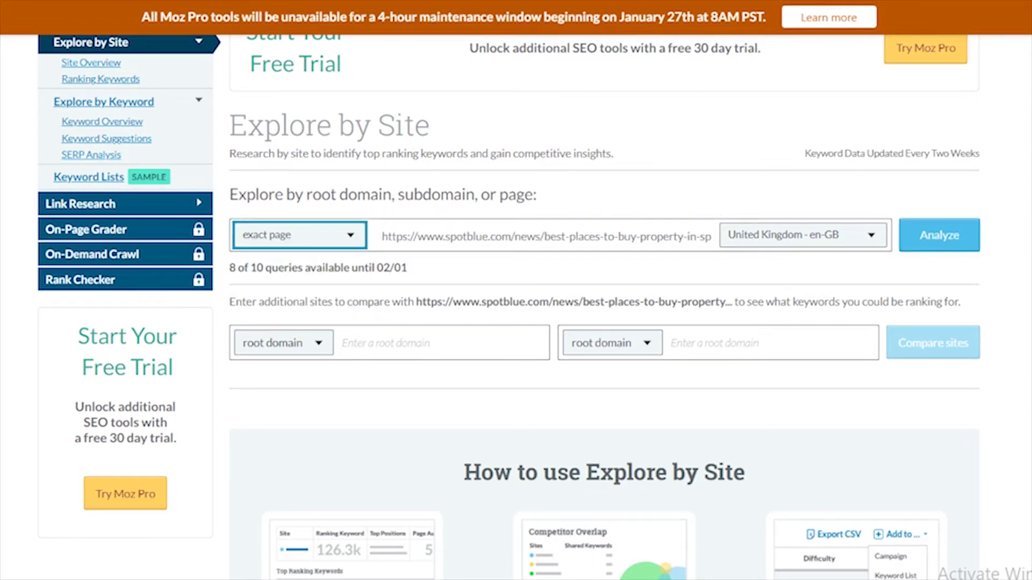
pyautogui.click(801, 235)
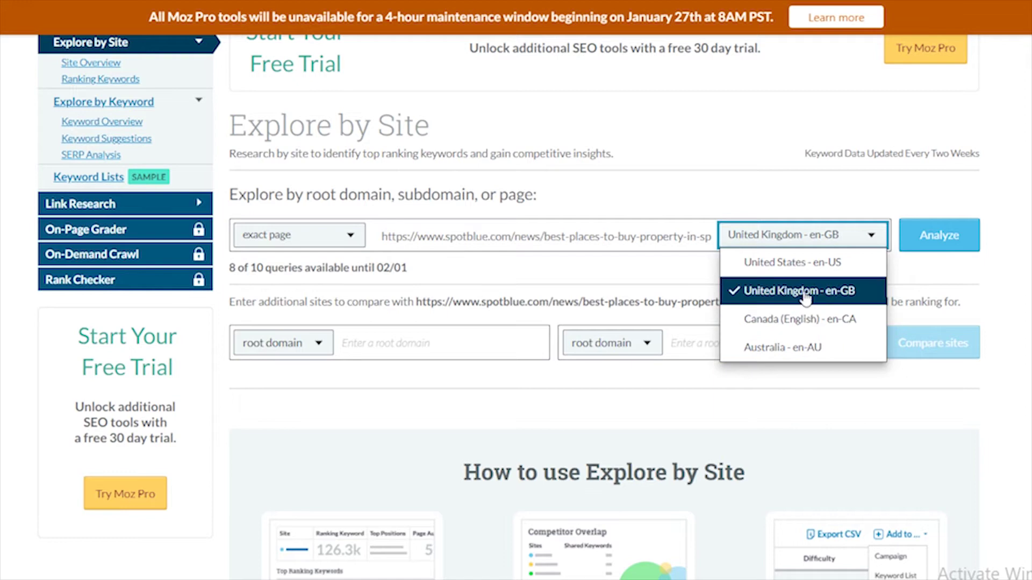
pyautogui.click(879, 237)
# - Analyze the spotblue page and scroll down to its Top Ranking Keywords table
pyautogui.click(939, 235)
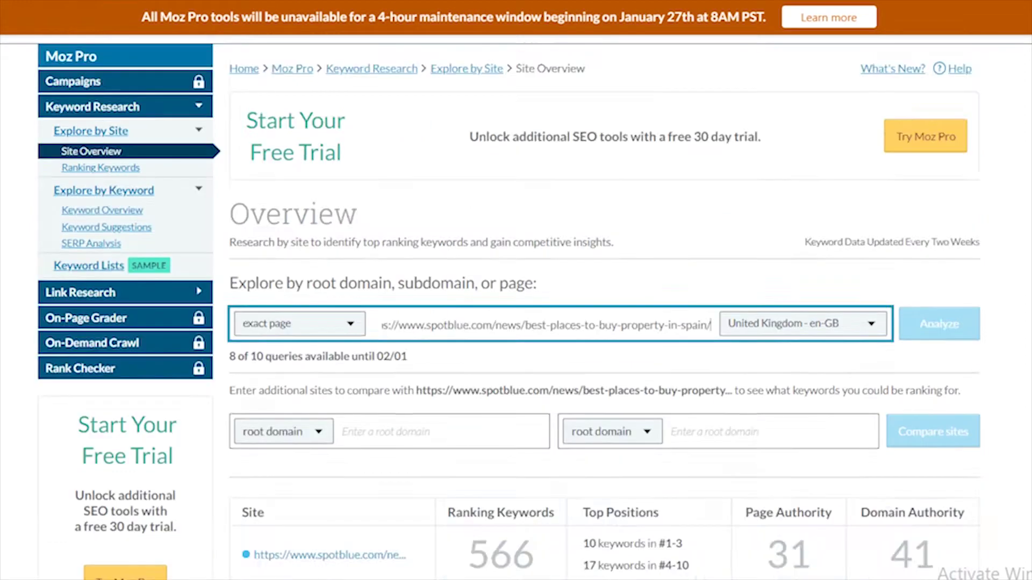
pyautogui.scroll(-10, 602, 306)
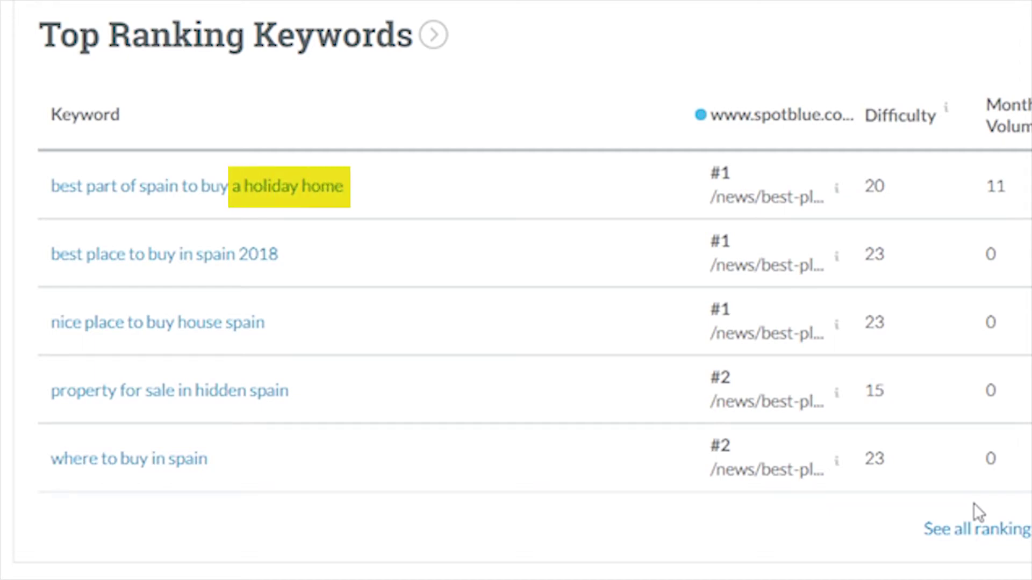
# - Enter 'best part in spain to buy a holiday home' below 'rank best by types' in column P
pyautogui.write('best')
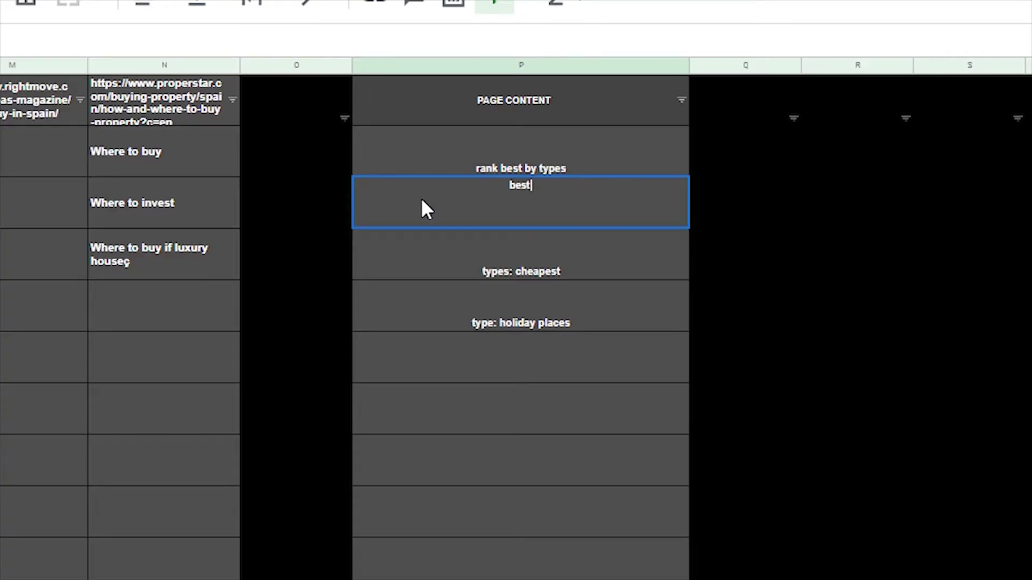
pyautogui.write(' part in spain to')
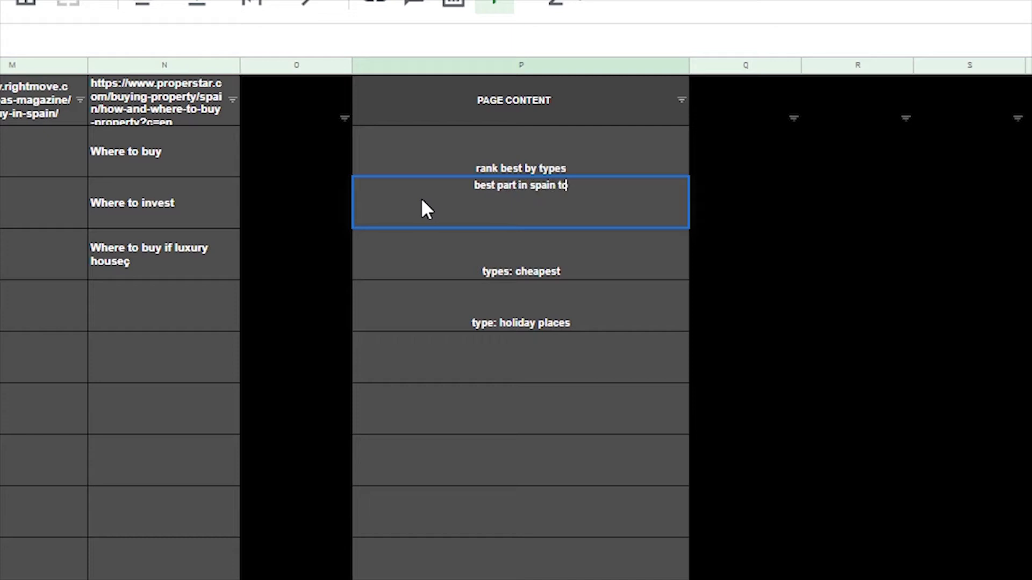
pyautogui.write(' buy a holiday home')
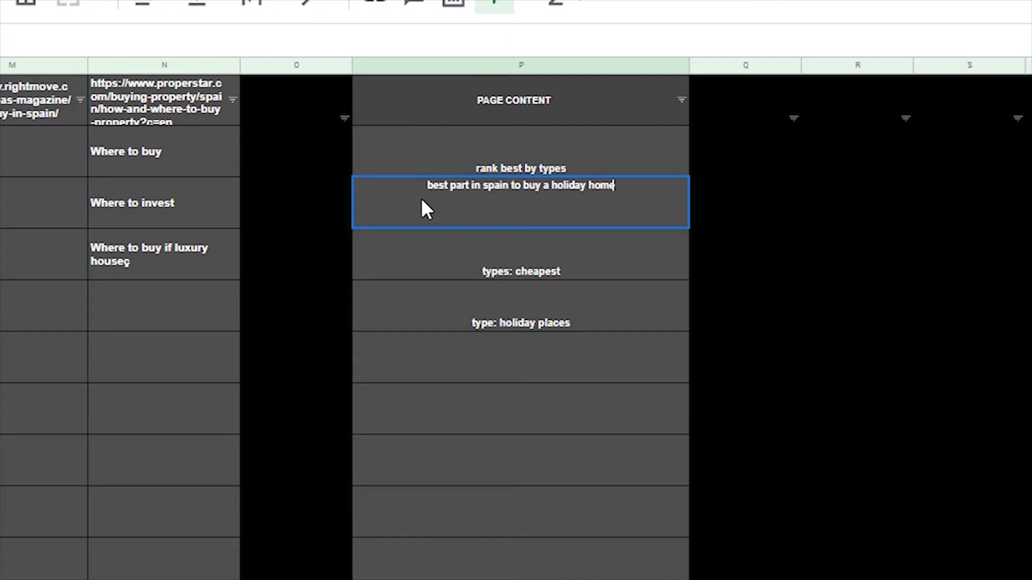
pyautogui.press('Return')
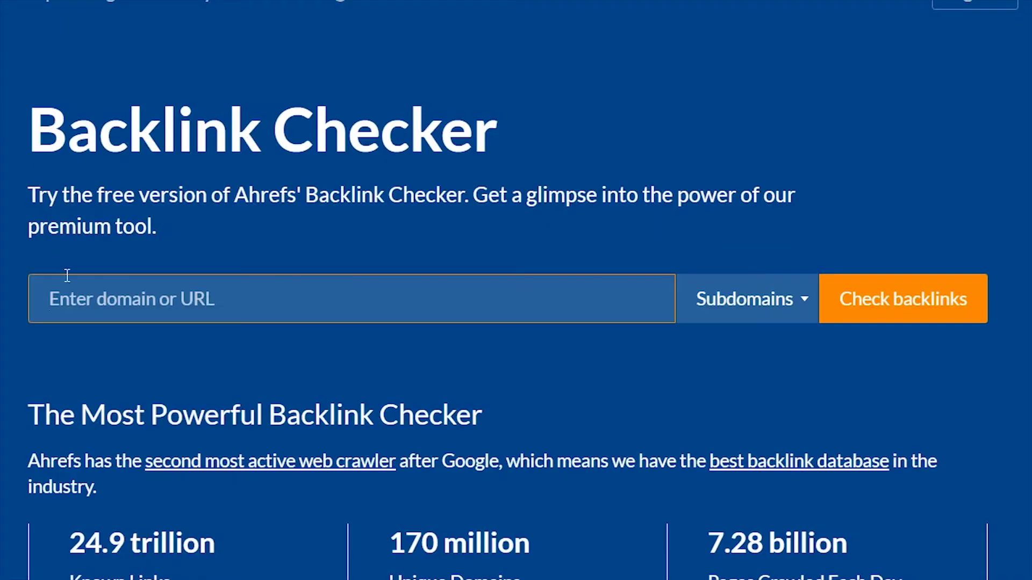
# - Check Exact URL backlinks for the propertyguides.com page, showing 292 backlinks from 23 referring domains
pyautogui.hotkey('ctrl', 'v')
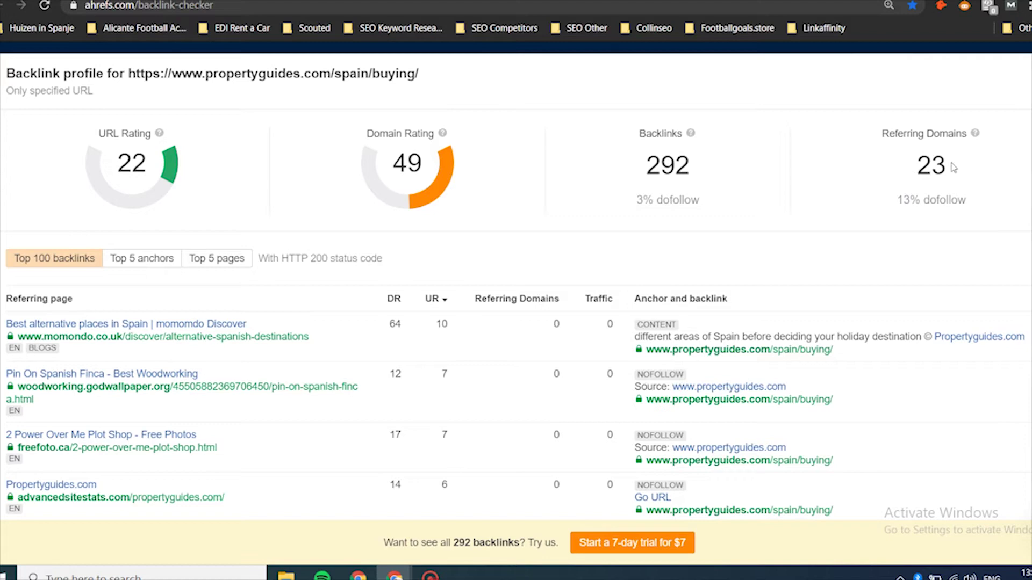
pyautogui.moveTo(953, 167); pyautogui.dragTo(921, 162)
pyautogui.click(896, 159)
pyautogui.scroll(-1, 516, 313)
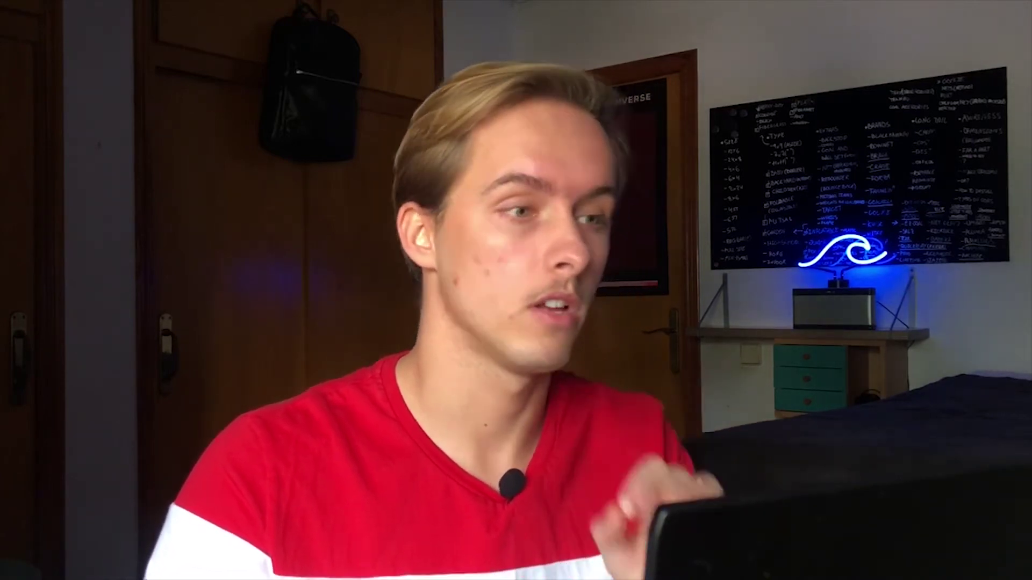
# - Find the momondo backlink's anchor text on its page, then check virtoproperty's backlinks
pyautogui.moveTo(713, 267); pyautogui.dragTo(843, 267)
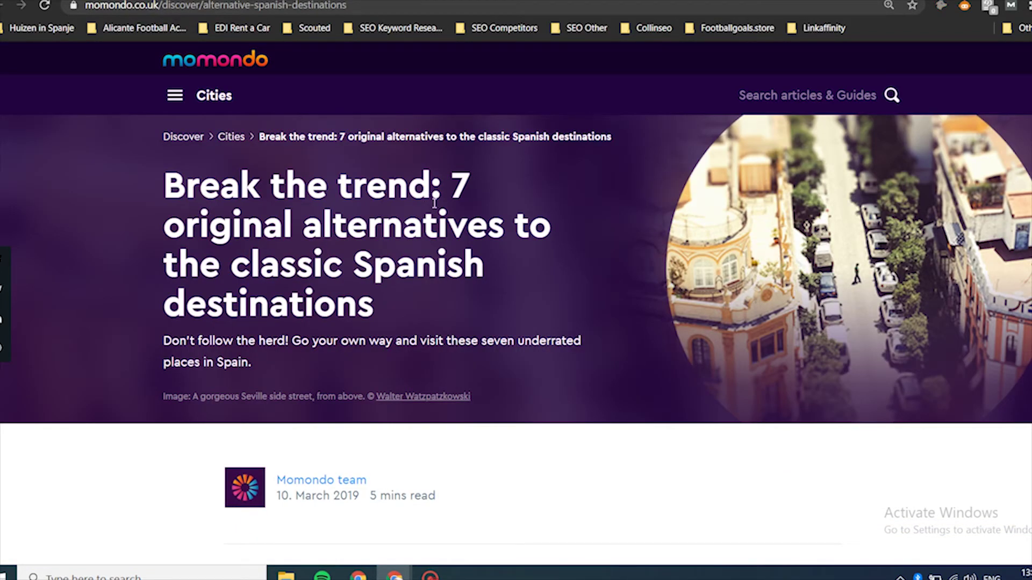
pyautogui.hotkey('ctrl', 'f')
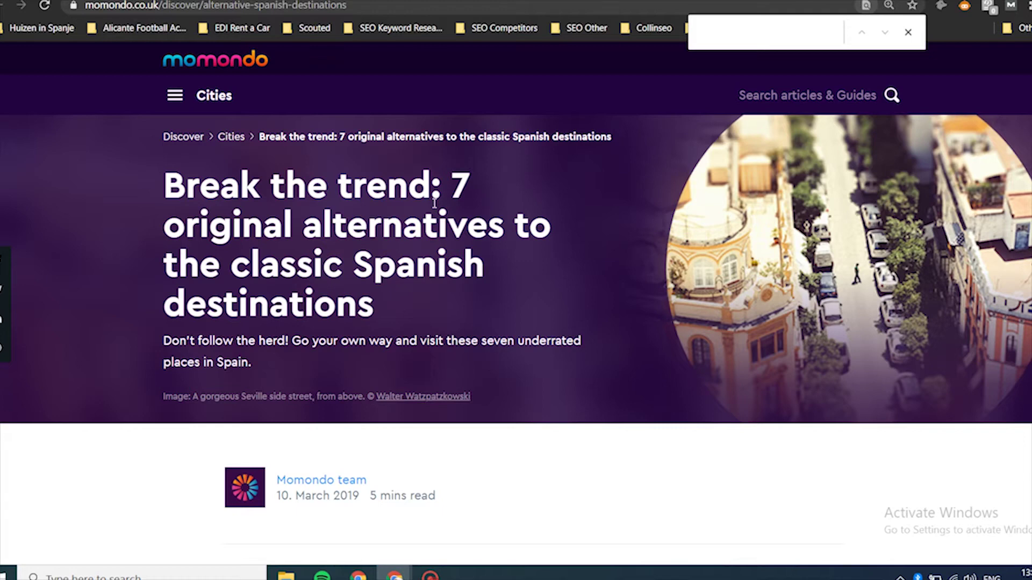
pyautogui.hotkey('ctrl', 'v')
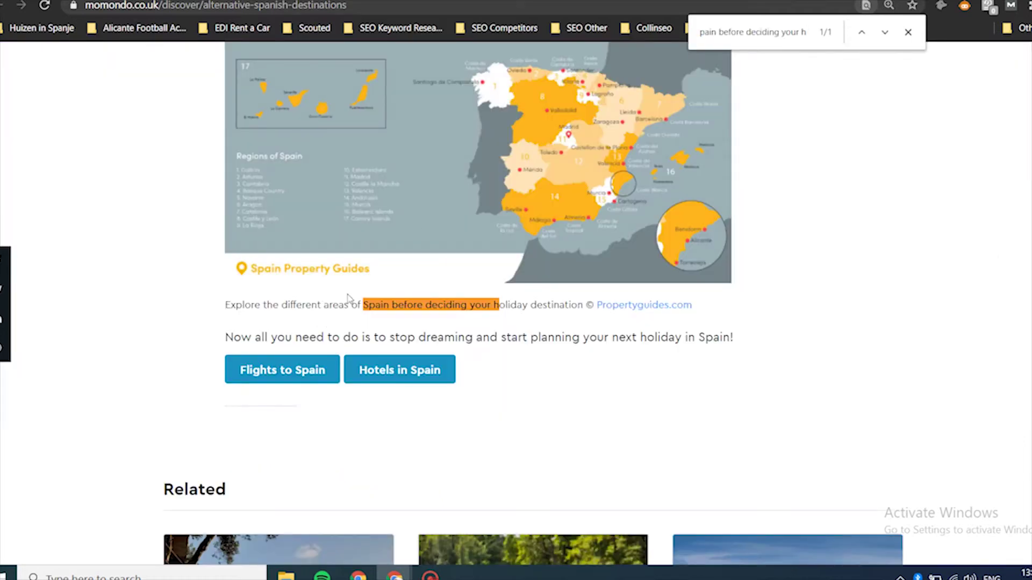
pyautogui.scroll(3, 347, 295)
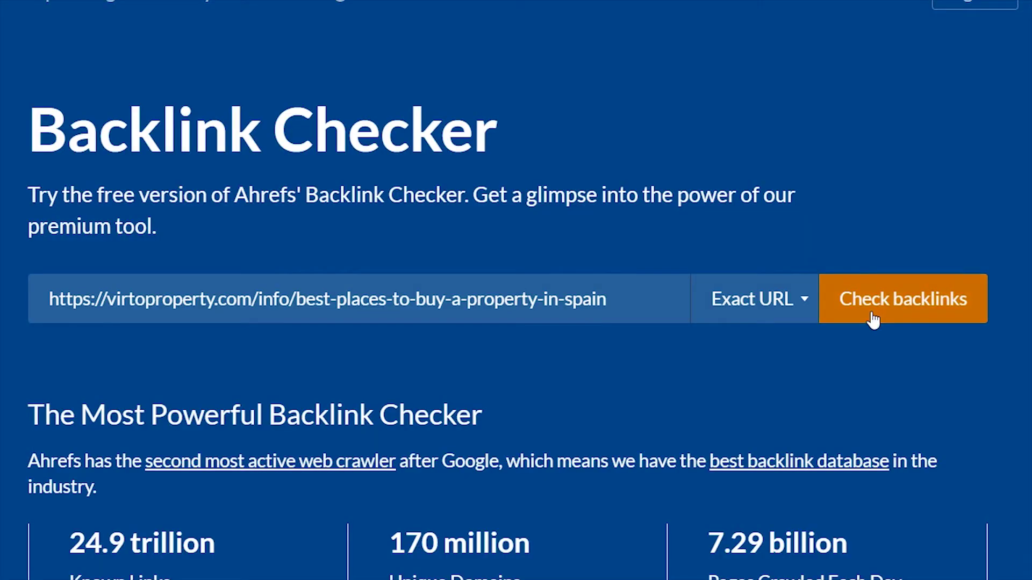
pyautogui.click(872, 312)
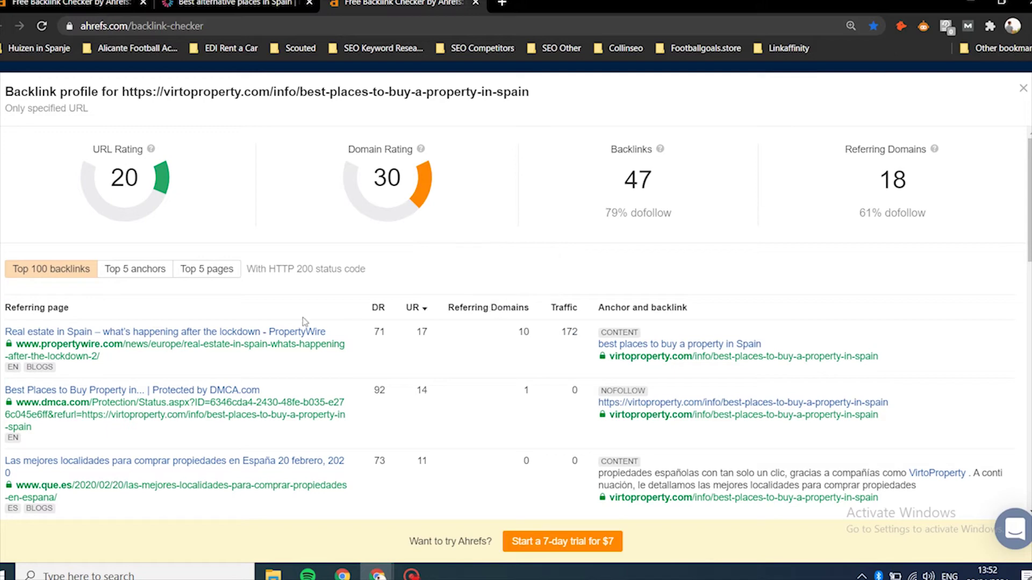
# - Open the PropertyWire article linking to virtoproperty and search it for 'best plac'
pyautogui.click(270, 333)
pyautogui.hotkey('ctrl', 'f')
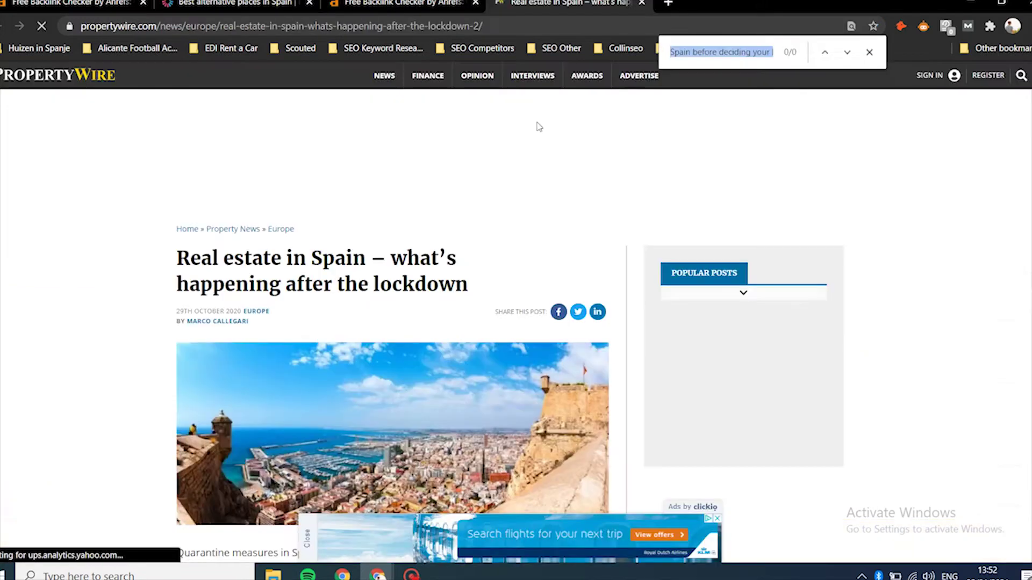
pyautogui.write('bes')
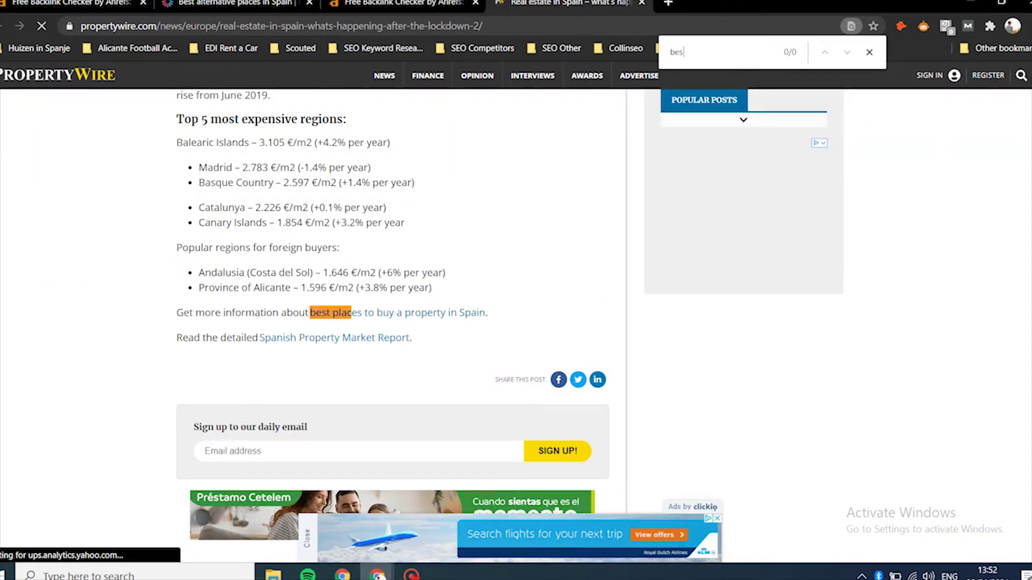
pyautogui.write('t plac')
pyautogui.scroll(3, 310, 294)
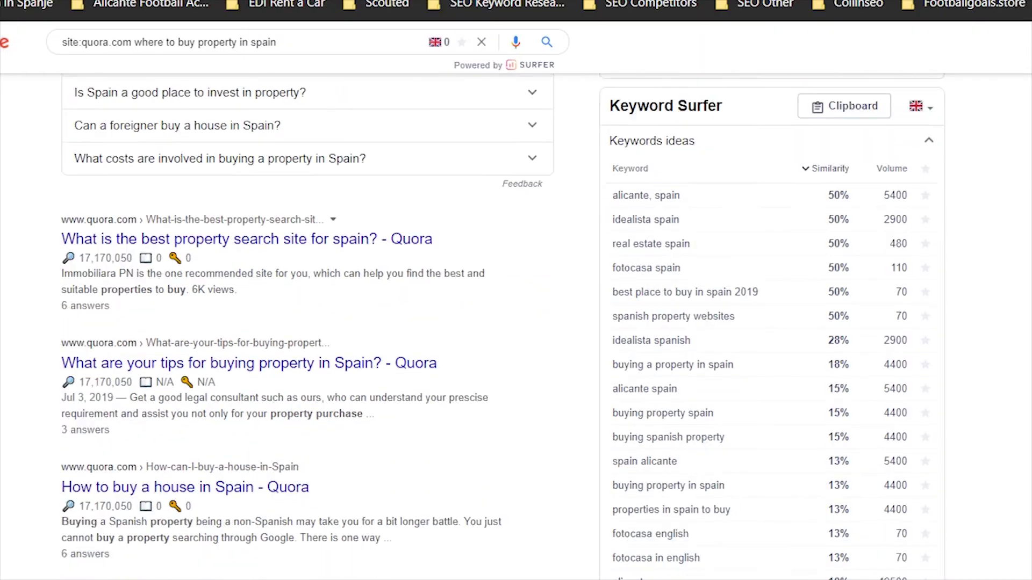
# - Review the site:quora.com results, highlight the commercial-property question, and return to the competitor sheet
pyautogui.scroll(-5, 503, 325)
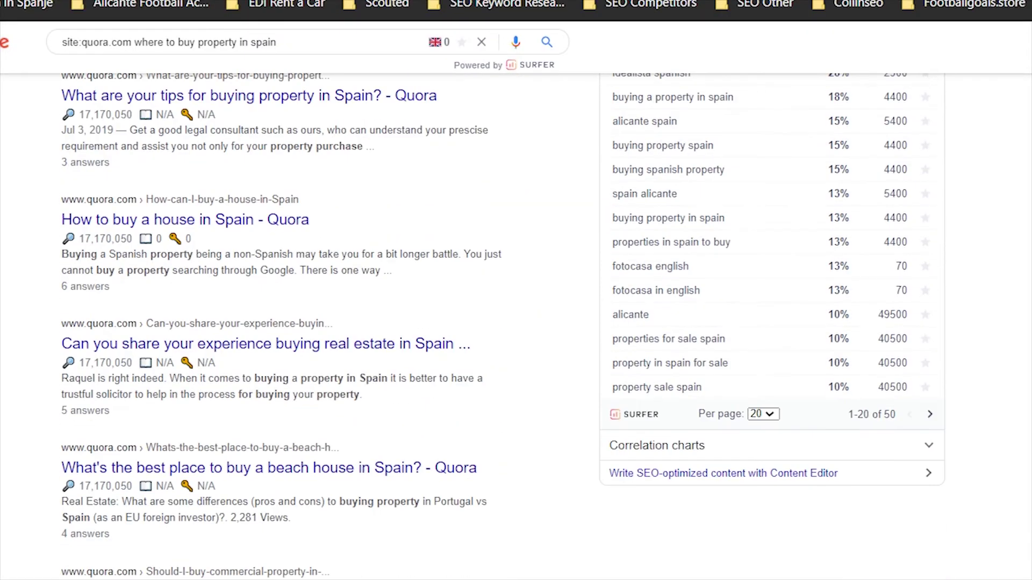
pyautogui.scroll(9, 516, 301)
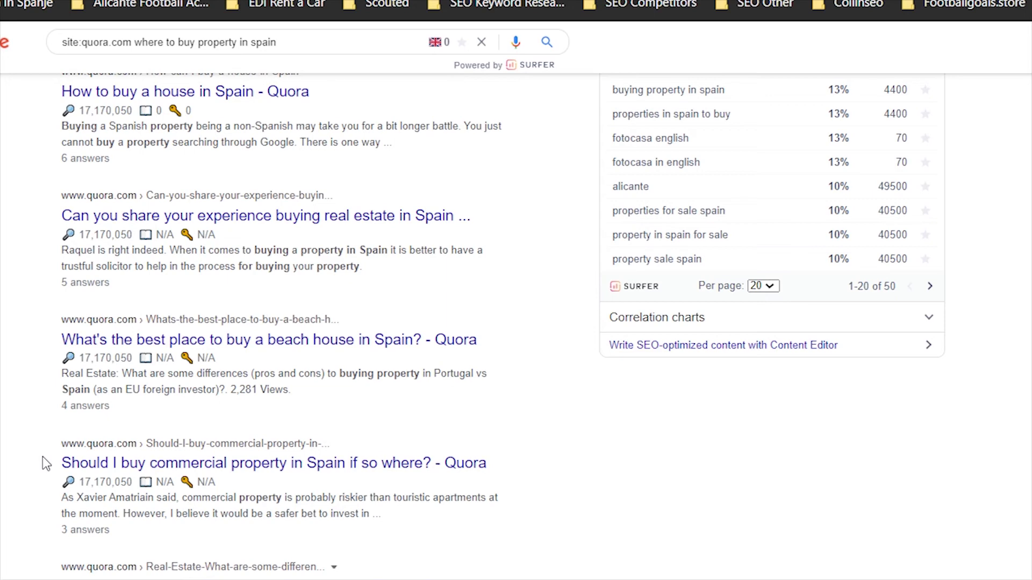
pyautogui.moveTo(45, 463); pyautogui.dragTo(360, 463)
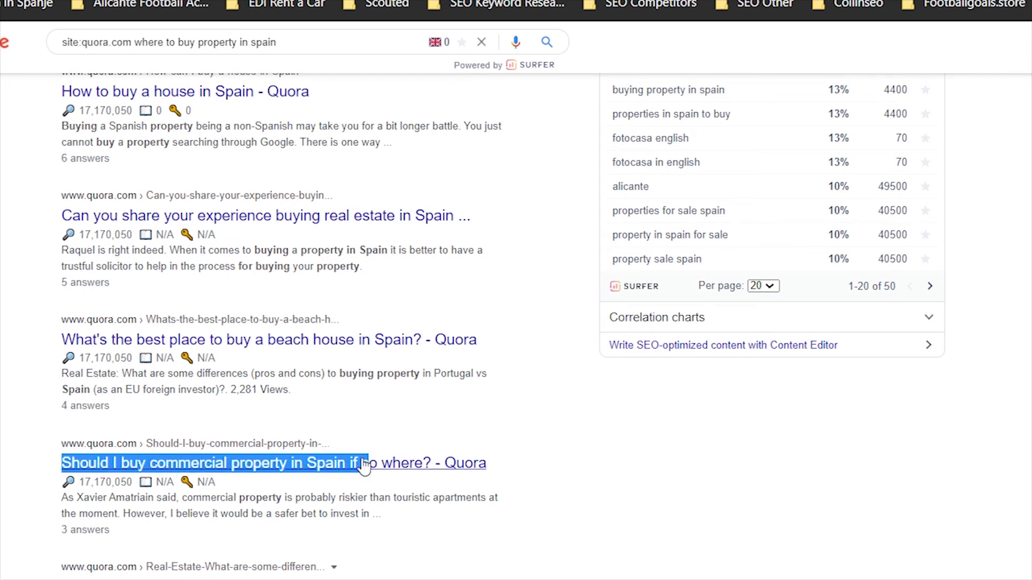
pyautogui.hotkey('ctrl', 'Tab')
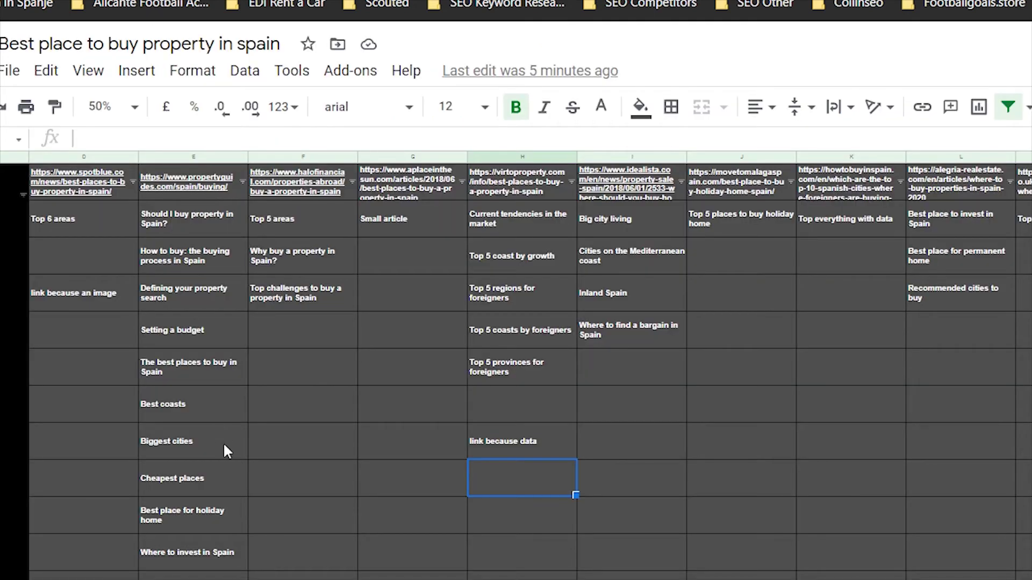
# - Select the propertyguides topics in column E and the virtoproperty topics in column H to compare them
pyautogui.moveTo(178, 214); pyautogui.dragTo(184, 297)
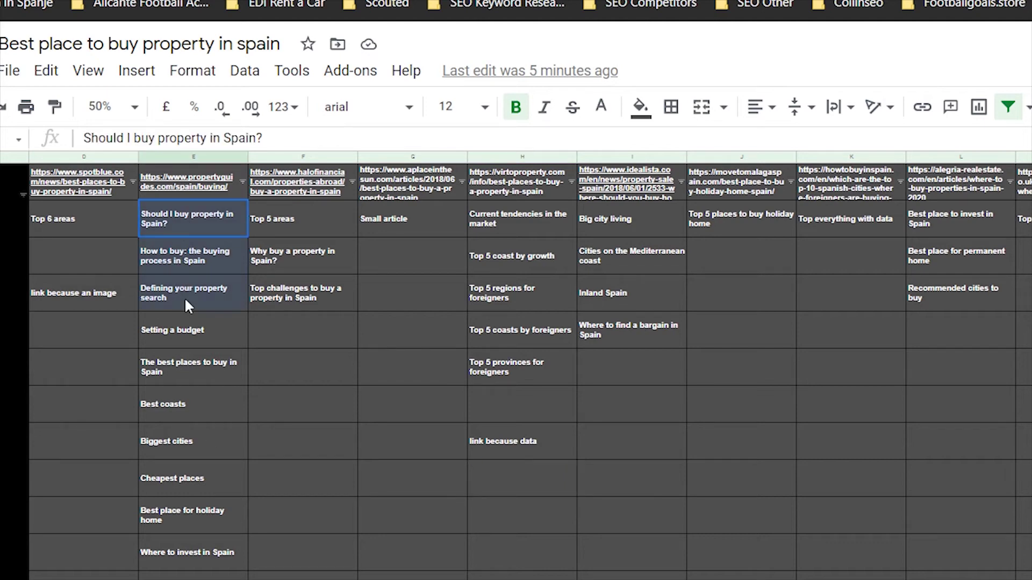
pyautogui.moveTo(188, 508); pyautogui.dragTo(188, 553)
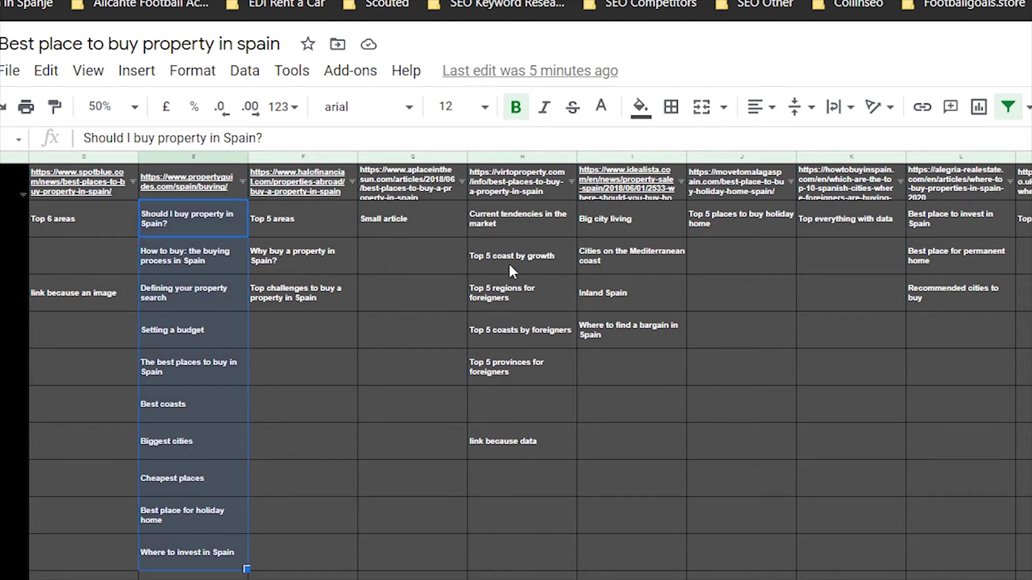
pyautogui.click(534, 234)
pyautogui.moveTo(522, 370); pyautogui.dragTo(523, 380)
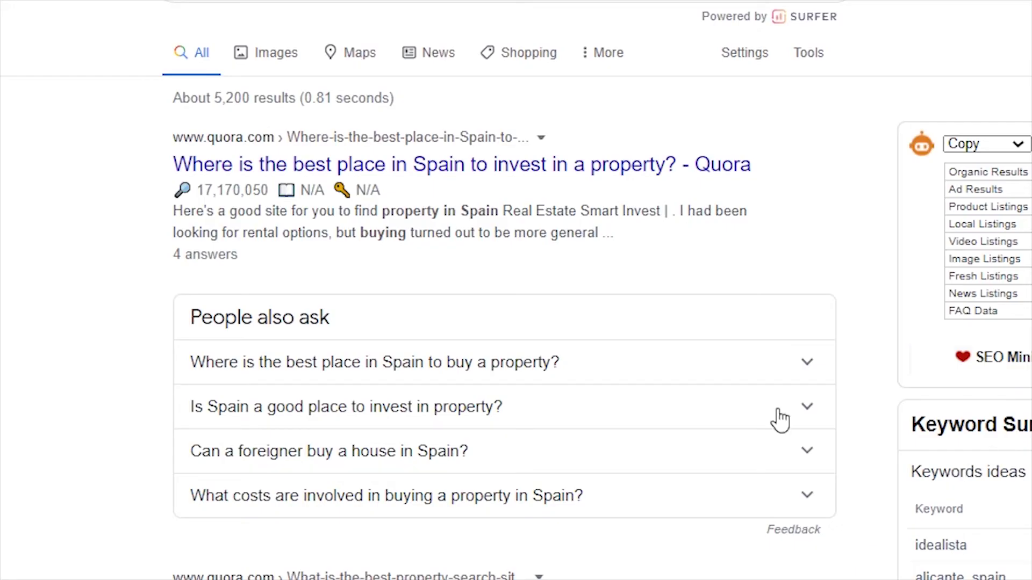
# - Expand and collapse 'Can a foreigner buy a house in Spain?', then focus the AlsoAsked search field
pyautogui.scroll(-5, 230, 361)
pyautogui.click(454, 180)
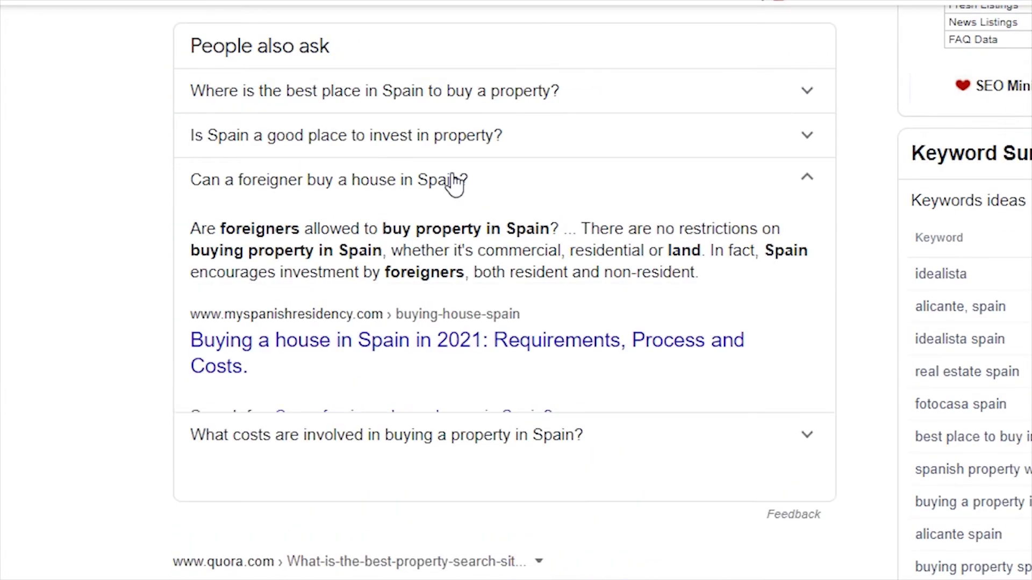
pyautogui.click(453, 179)
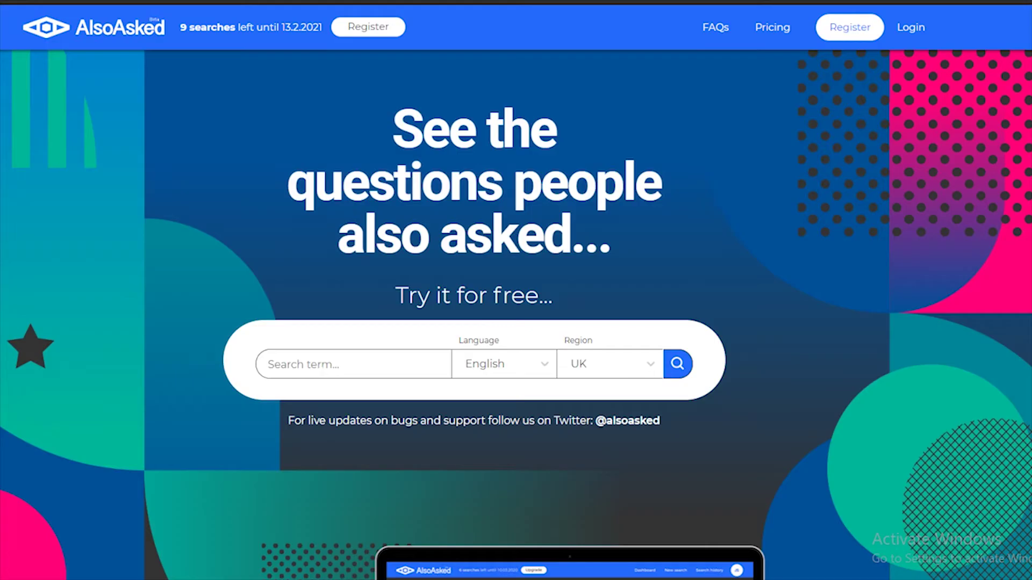
pyautogui.click(269, 365)
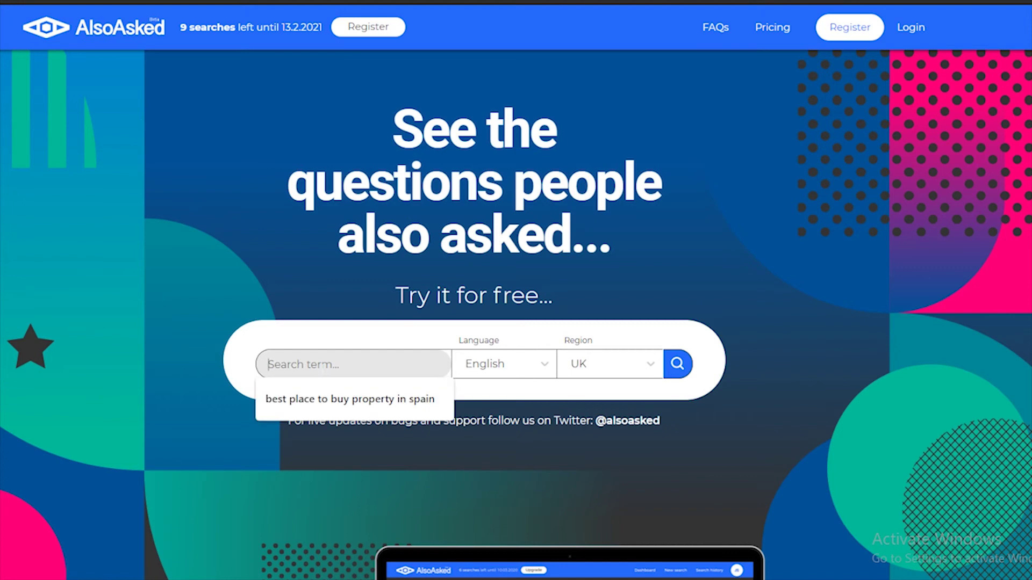
# - Run AlsoAsked on the suggested 'best place to buy property in spain' term and browse the question tree
pyautogui.click(404, 397)
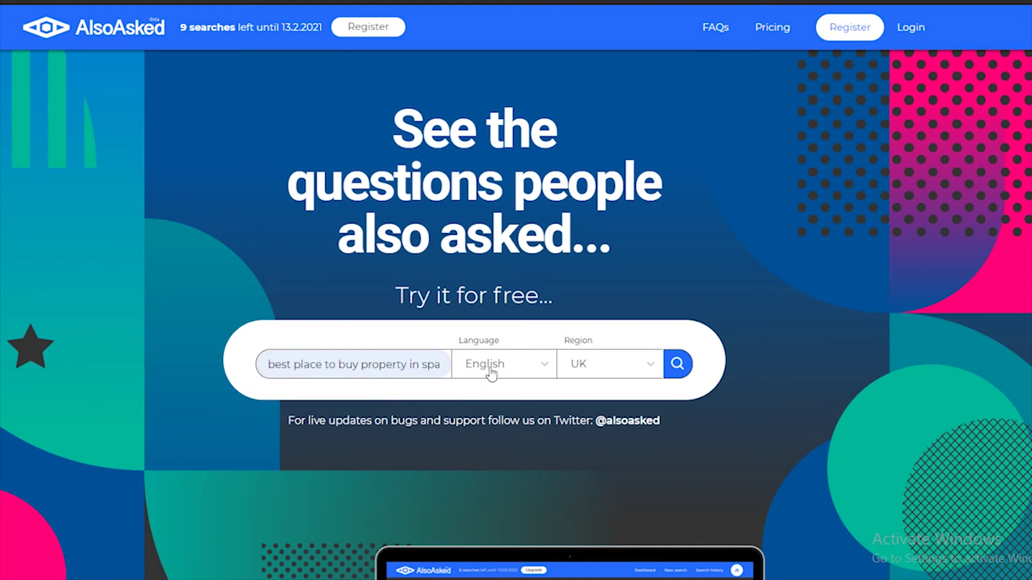
pyautogui.click(677, 364)
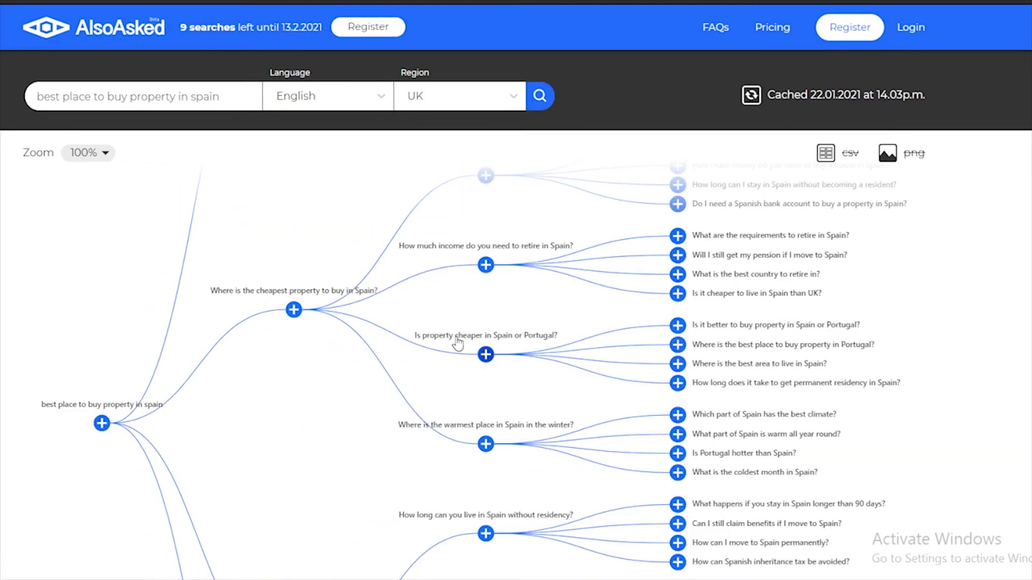
pyautogui.scroll(-3, 458, 343)
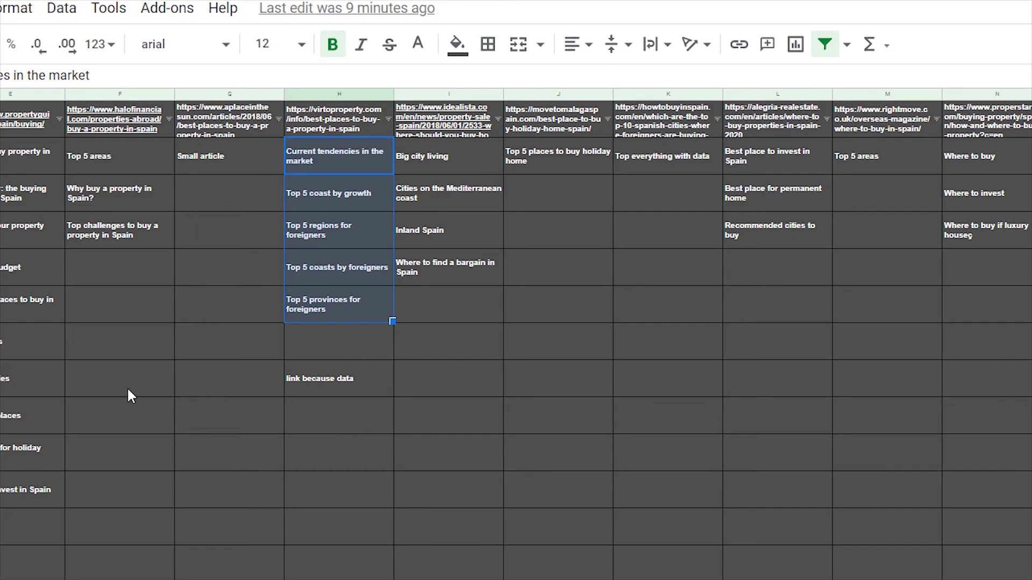
# - Append ': cheapest' after 'types' in the holiday-home note under PAGE CONTENT
pyautogui.click(128, 390)
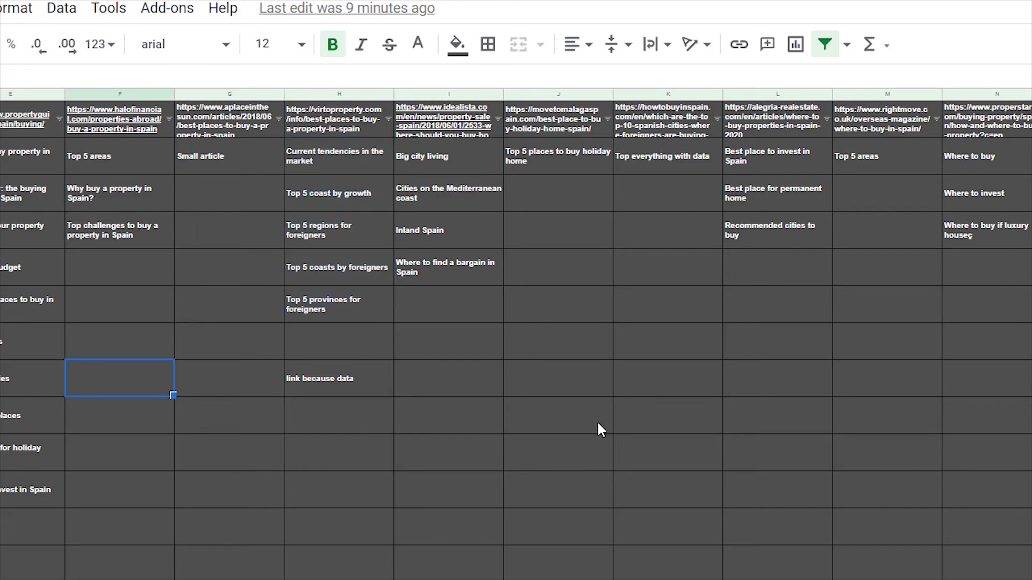
pyautogui.click(571, 295)
pyautogui.write(': cheapest')
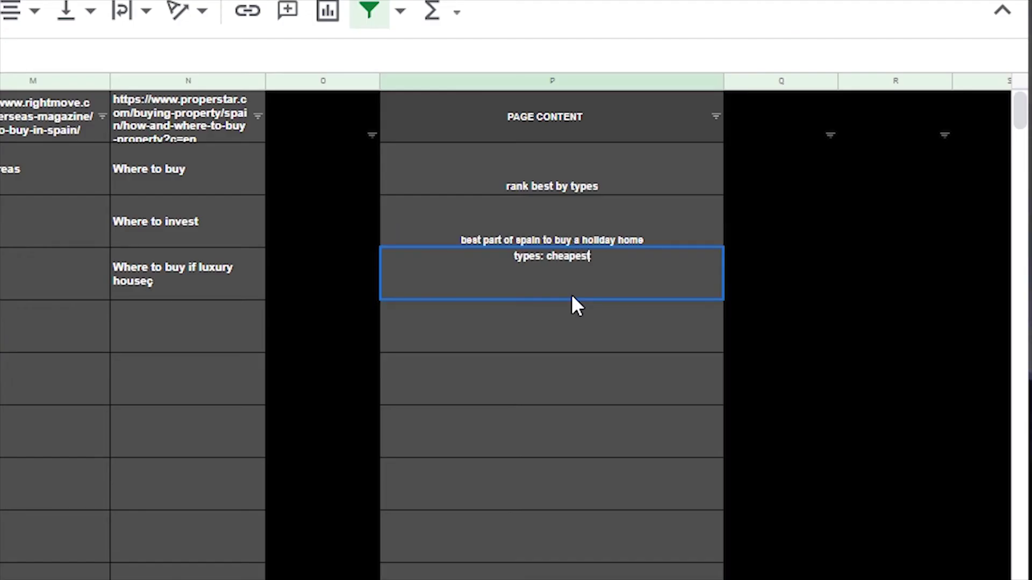
pyautogui.press('Return')
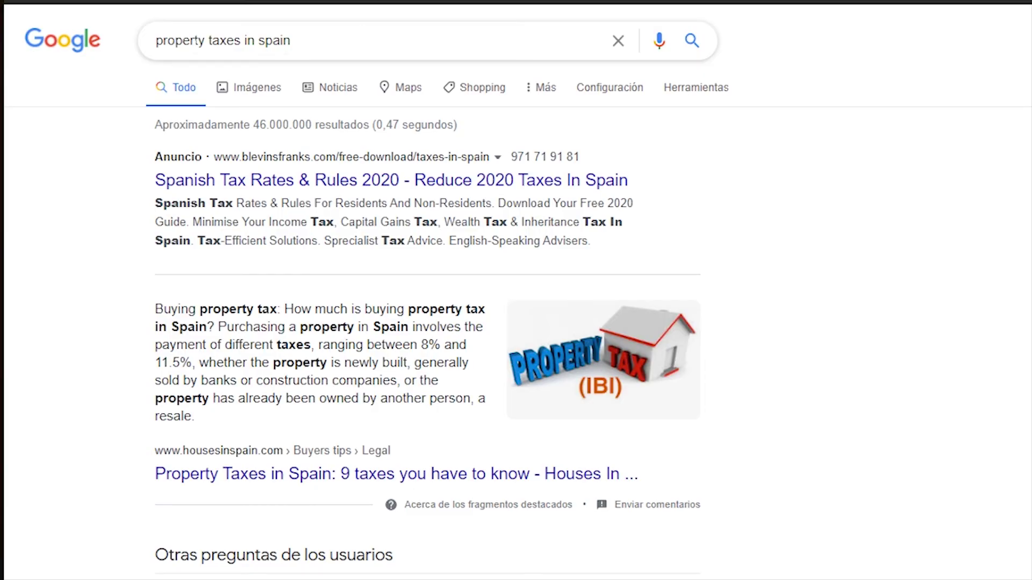
# - Scroll the 'car hire in alicante airport without deposit' results down to the related questions
pyautogui.scroll(-4, 684, 295)
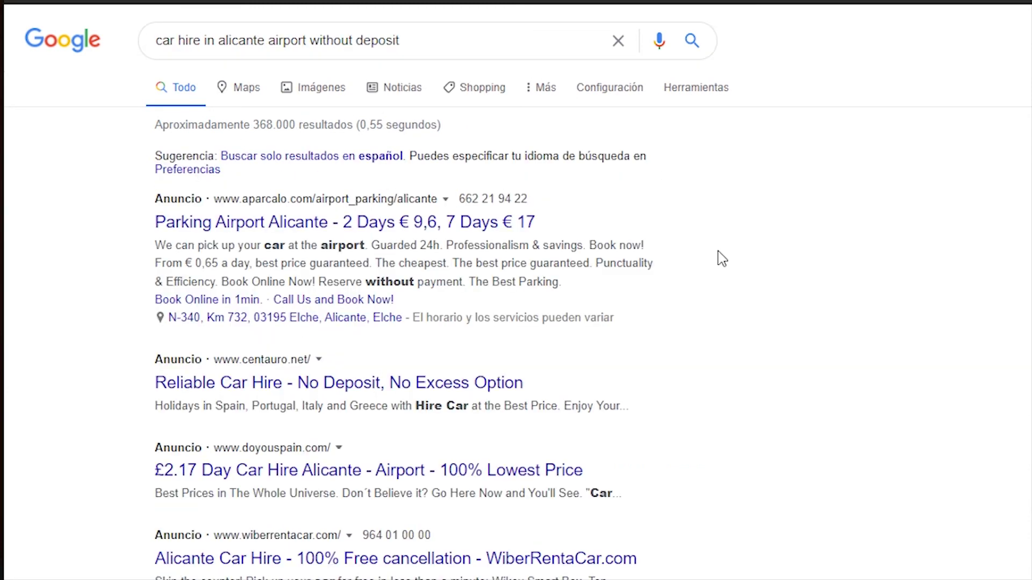
pyautogui.scroll(-20, 721, 259)
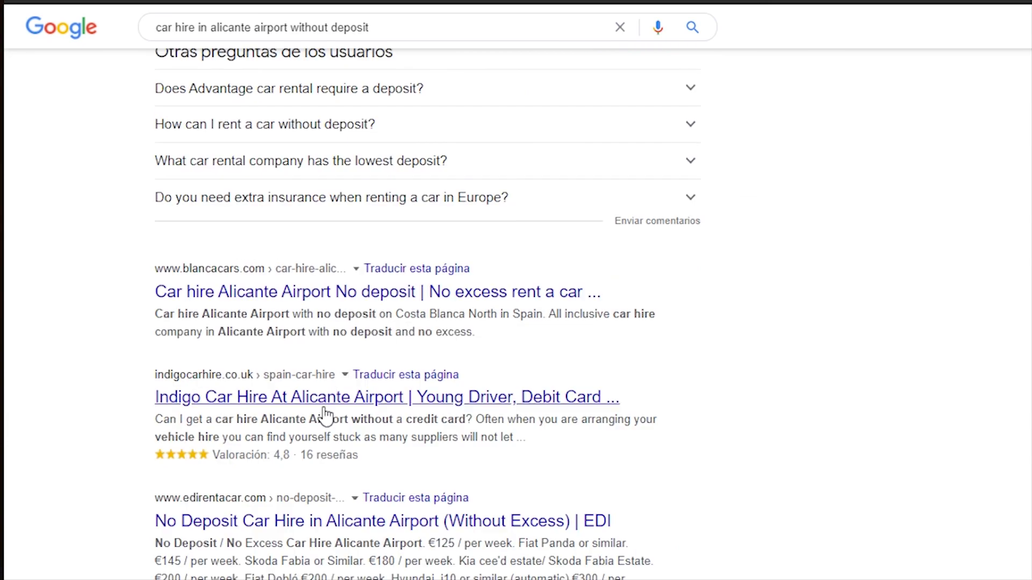